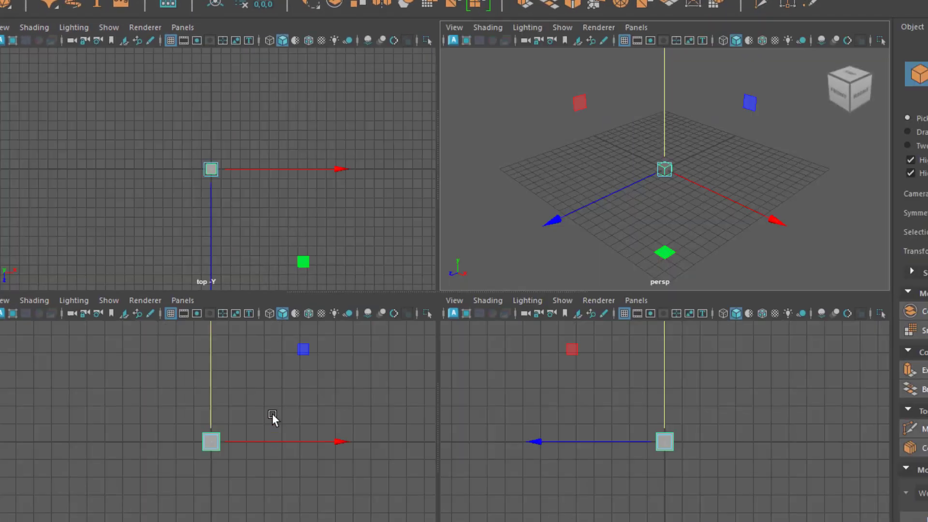
# In the front view, select the cube's bottom vertices and scale them inward along X to taper the base.
pyautogui.press('space')
pyautogui.keyDown('alt'); pyautogui.moveTo(587, 264); pyautogui.dragTo(445, 266, button='middle'); pyautogui.keyUp('alt')
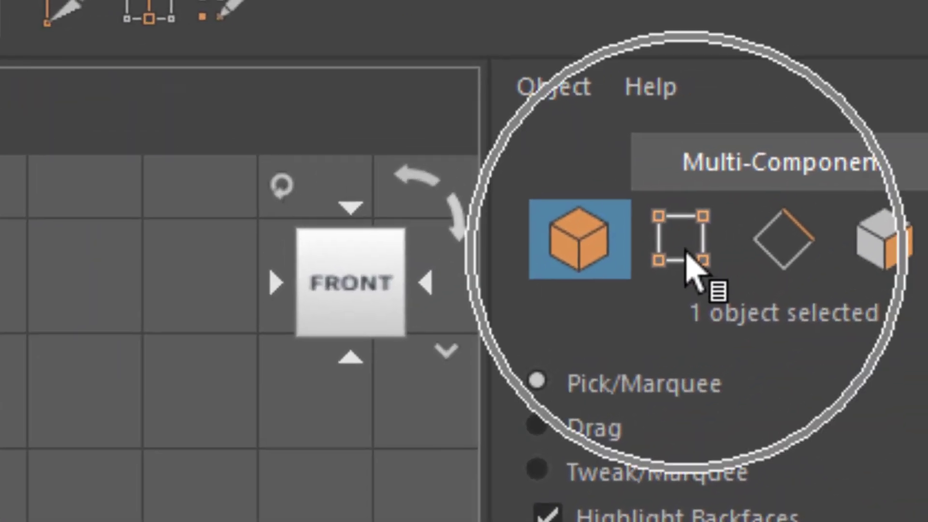
pyautogui.click(927, 75)
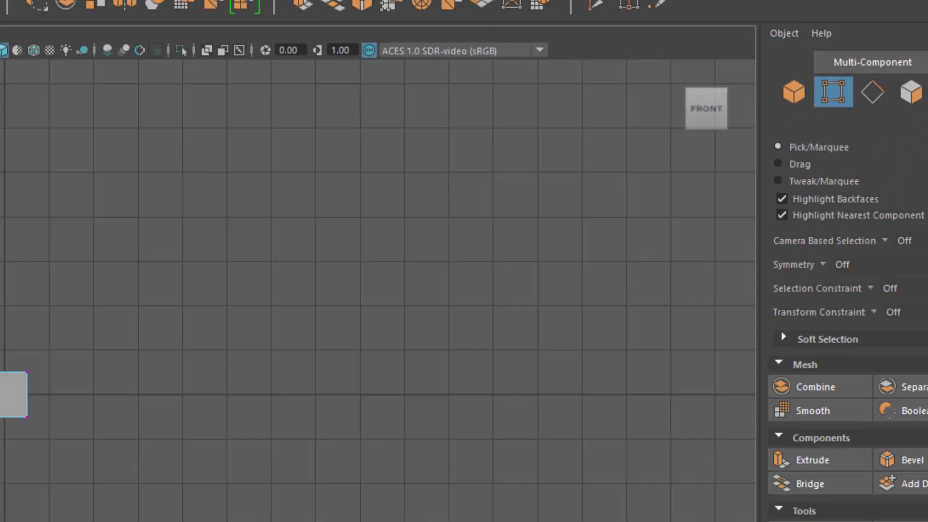
pyautogui.moveTo(140, 318); pyautogui.dragTo(269, 361)
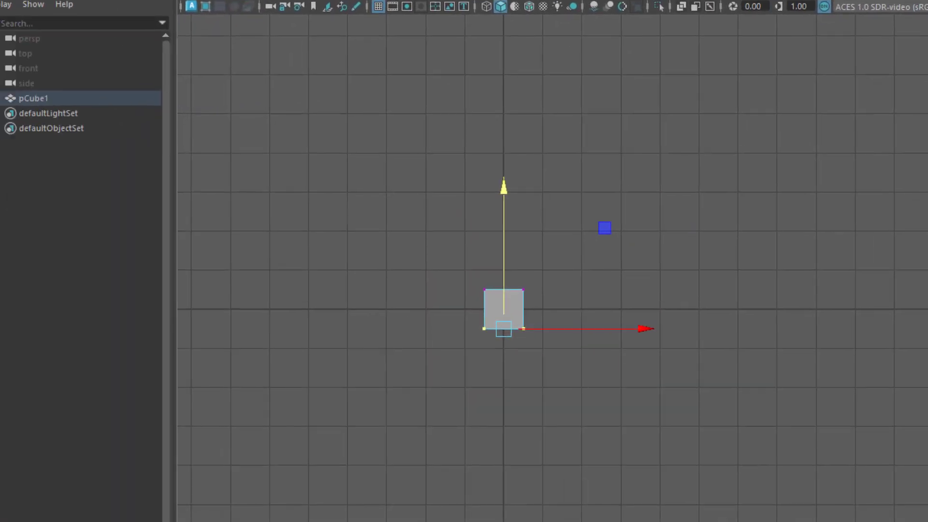
pyautogui.press('r')
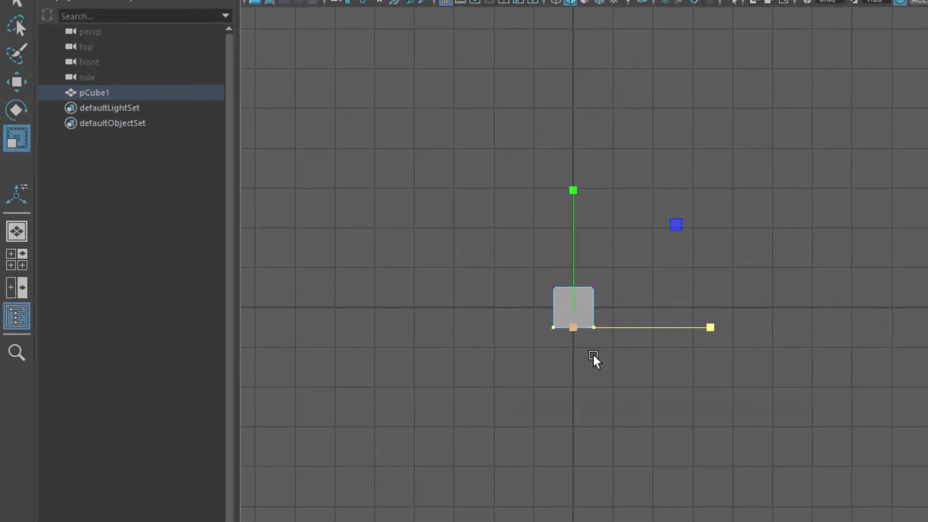
pyautogui.scroll(5, 593, 355)
pyautogui.keyDown('alt'); pyautogui.moveTo(590, 378); pyautogui.dragTo(683, 357, button='middle'); pyautogui.keyUp('alt')
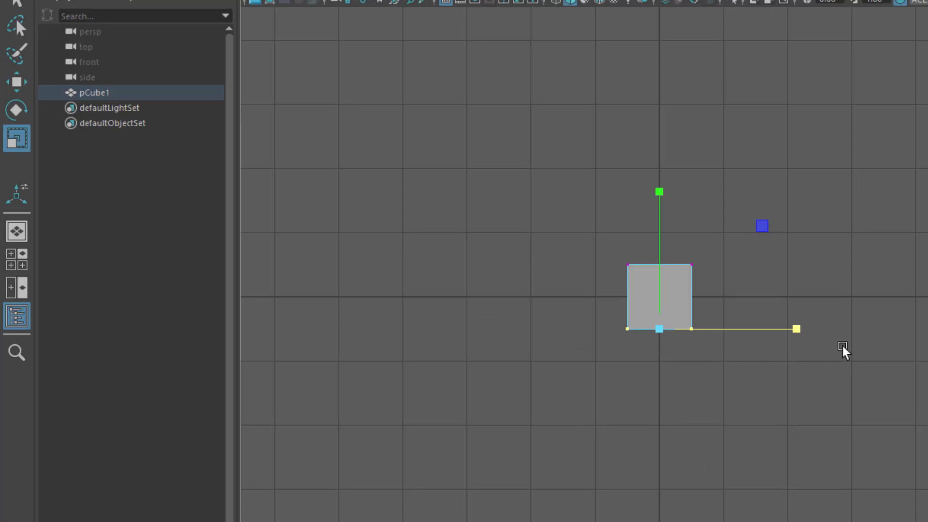
pyautogui.press('f')
pyautogui.scroll(-10, 782, 341)
pyautogui.scroll(2, 786, 334)
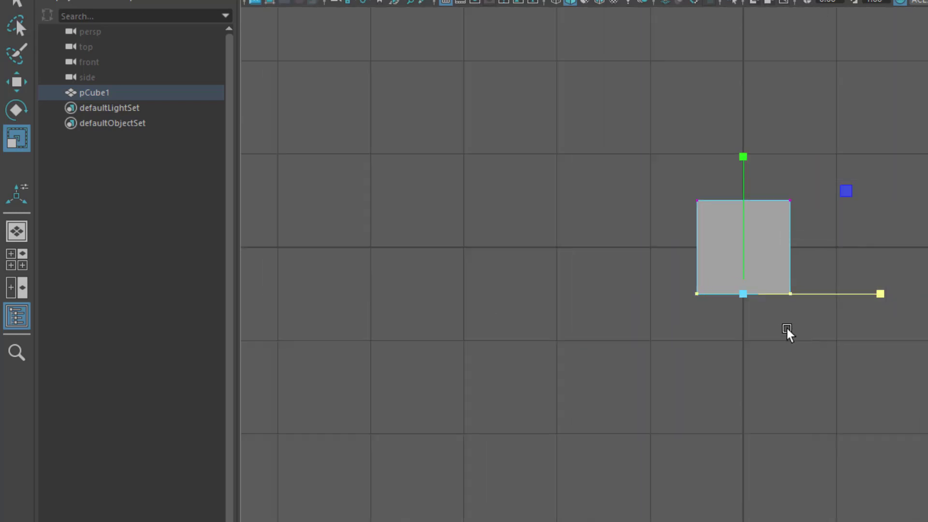
pyautogui.moveTo(641, 265); pyautogui.dragTo(799, 294)
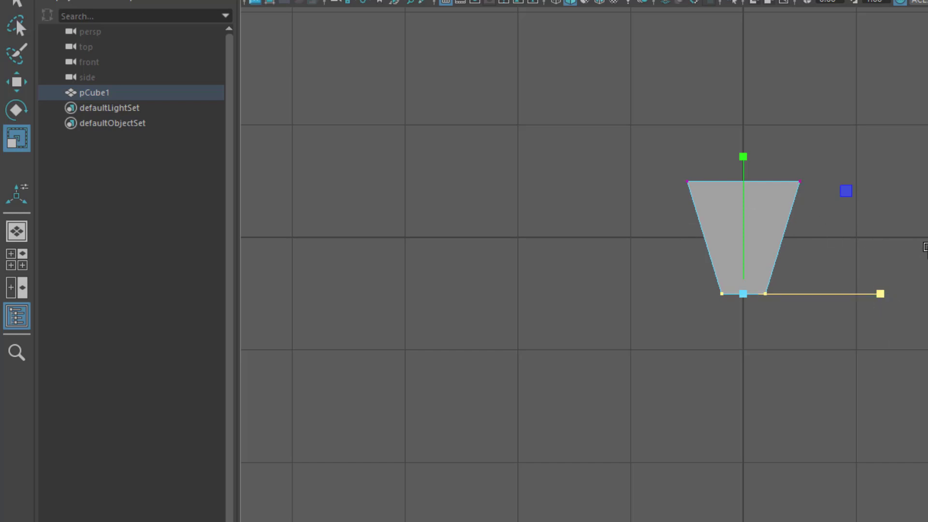
# In the perspective view, extrude the top face of the tapered cube upward by about 2.393.
pyautogui.press('space')
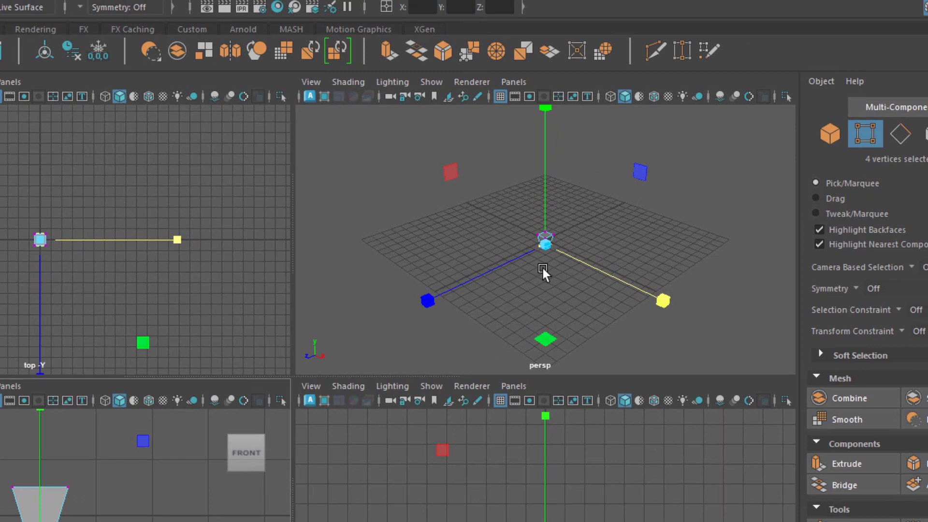
pyautogui.press('space')
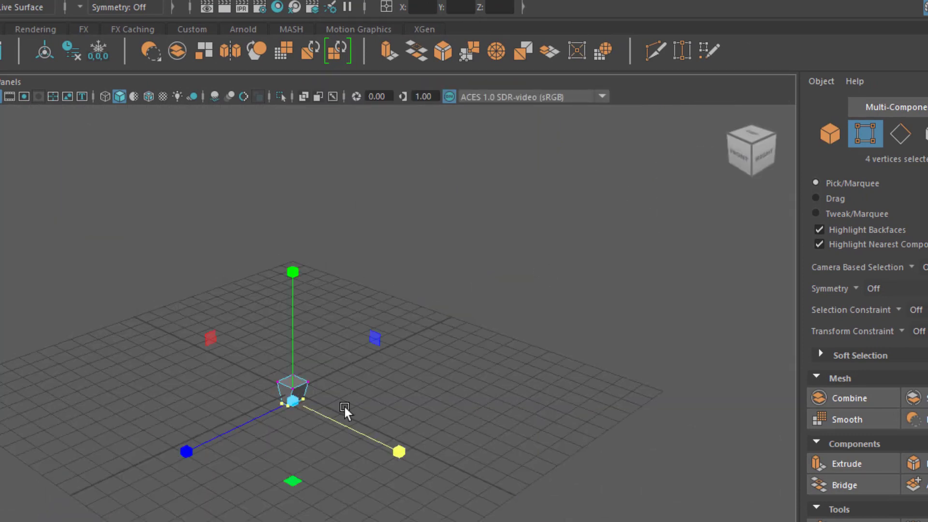
pyautogui.scroll(10, 347, 402)
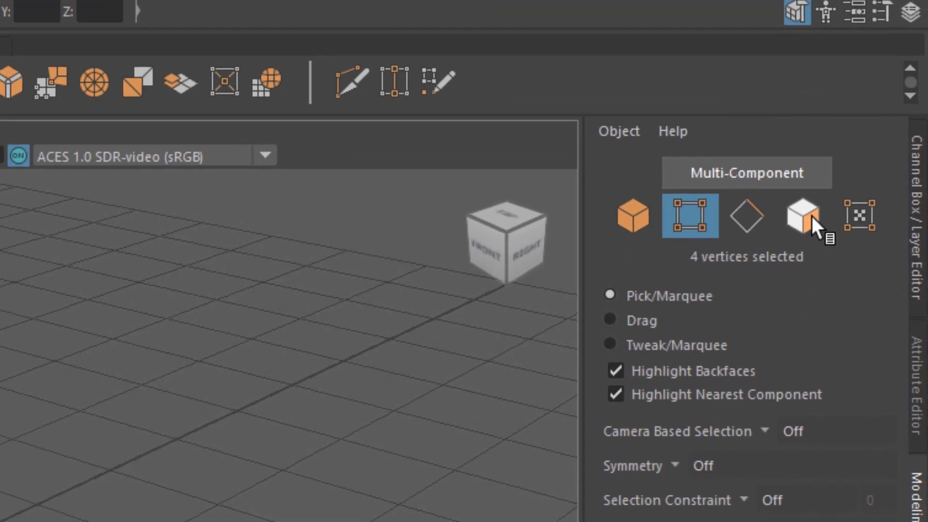
pyautogui.click(812, 218)
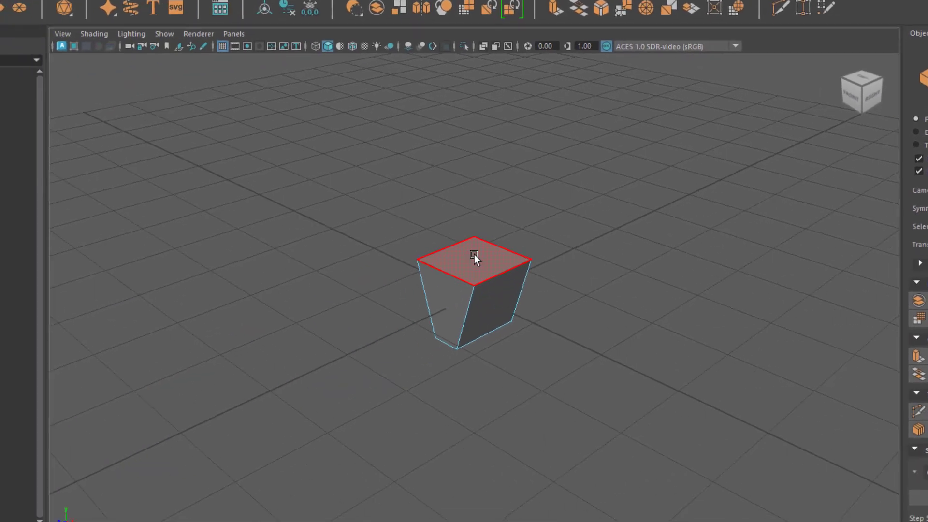
pyautogui.click(475, 255)
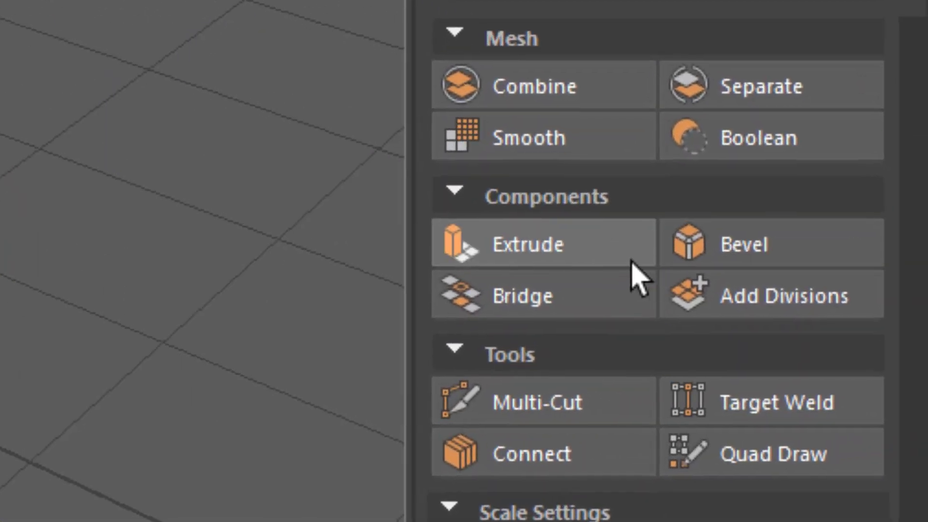
pyautogui.press('ctrl')
pyautogui.click(591, 257)
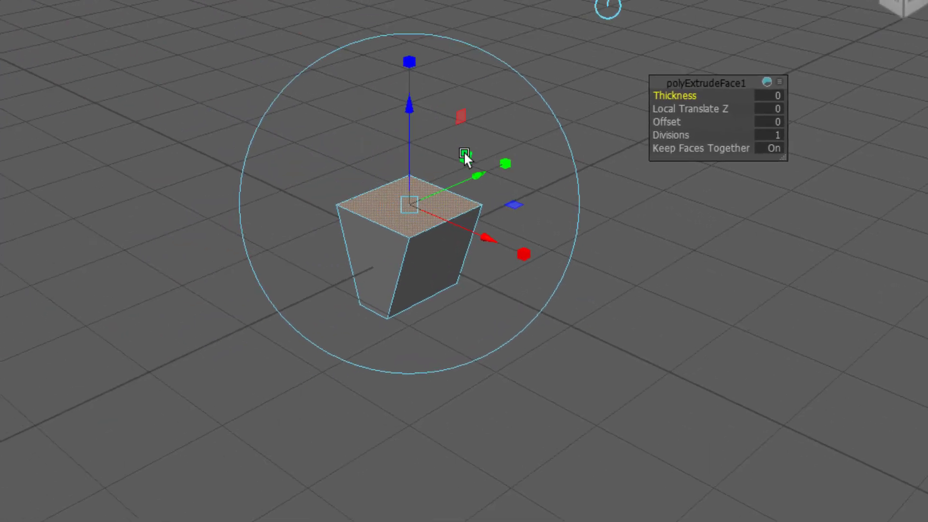
pyautogui.moveTo(414, 114); pyautogui.dragTo(413, 0)
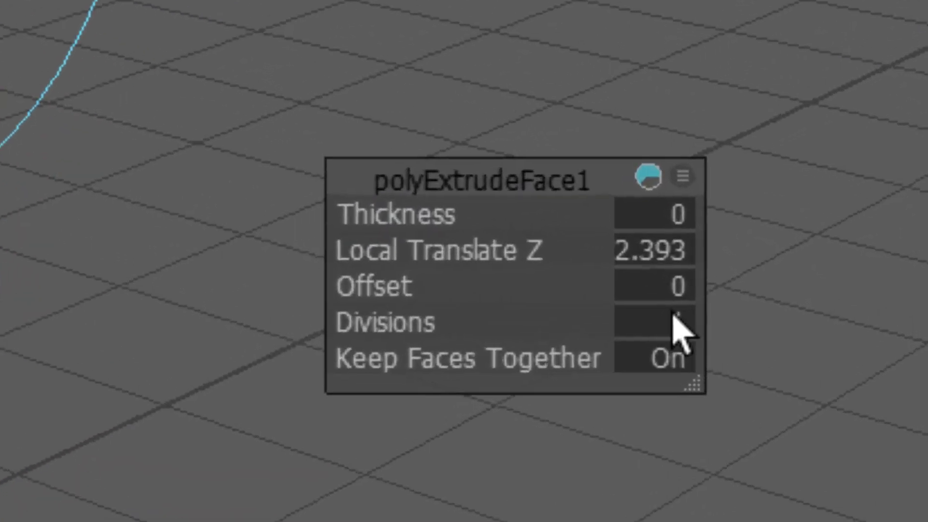
# Set the extrusion's divisions to 3 and finish the extrude operation.
pyautogui.click(657, 281)
pyautogui.write('3')
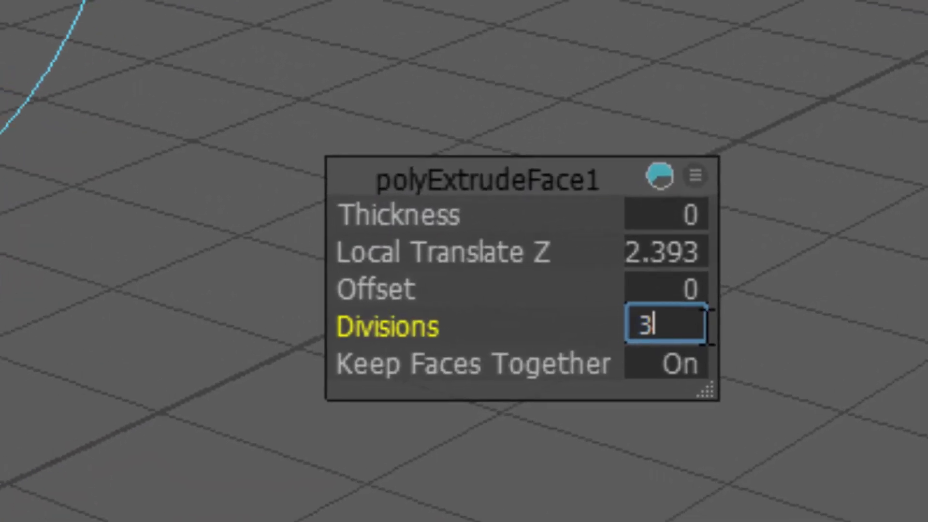
pyautogui.press('Return')
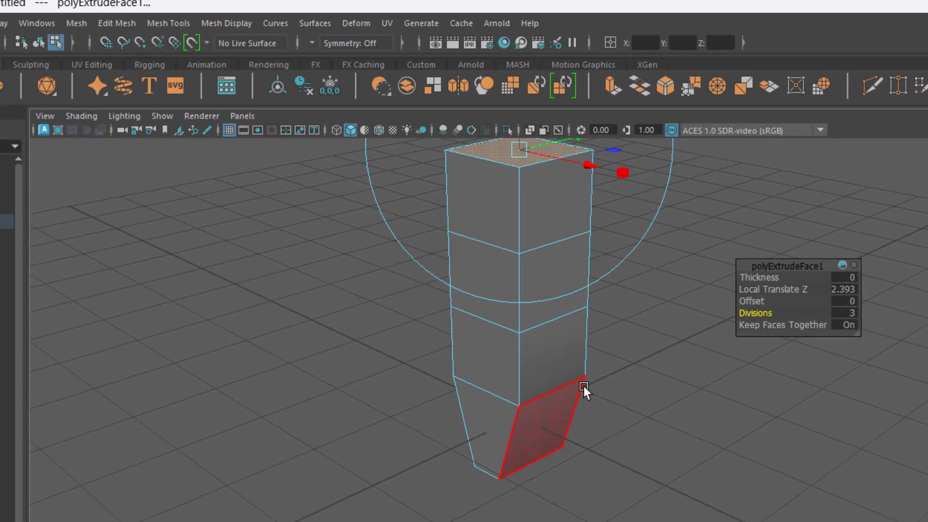
pyautogui.keyDown('alt'); pyautogui.moveTo(559, 373); pyautogui.dragTo(518, 411, button='middle'); pyautogui.keyUp('alt')
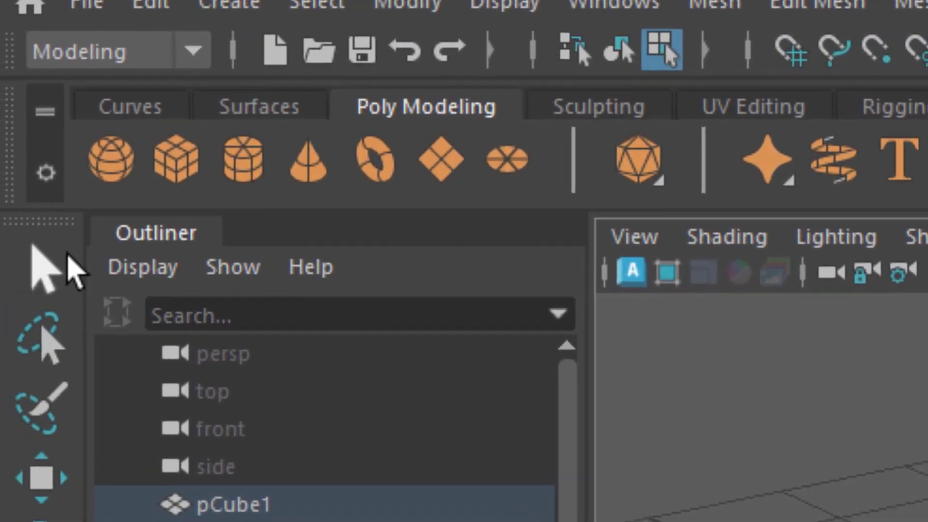
pyautogui.click(67, 253)
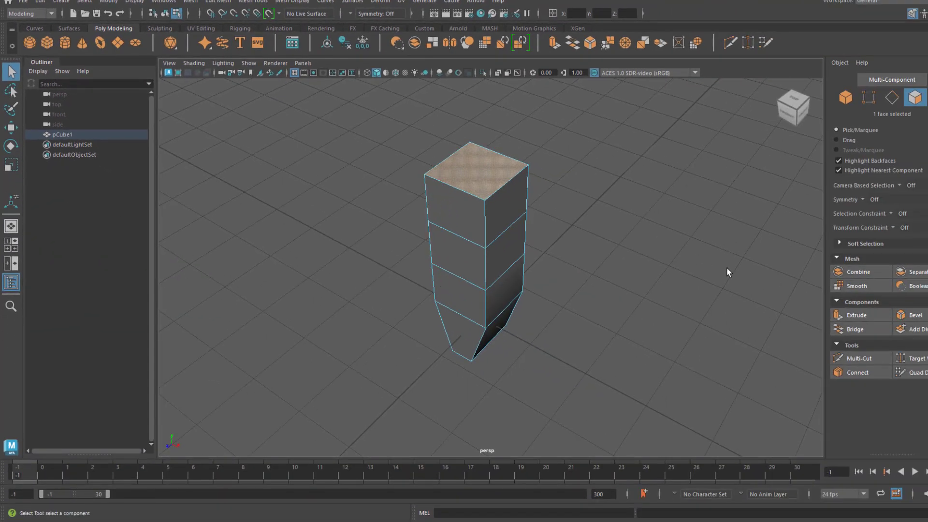
# Extrude the top face again and scale it inward in the horizontal plane to make an inset face.
pyautogui.click(865, 316)
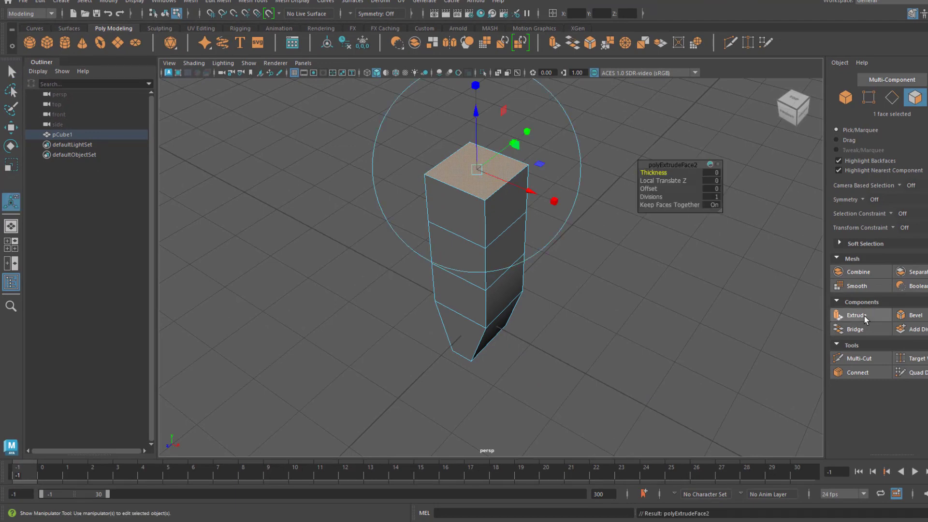
pyautogui.keyDown('alt'); pyautogui.moveTo(596, 238); pyautogui.dragTo(608, 264, button='middle'); pyautogui.keyUp('alt')
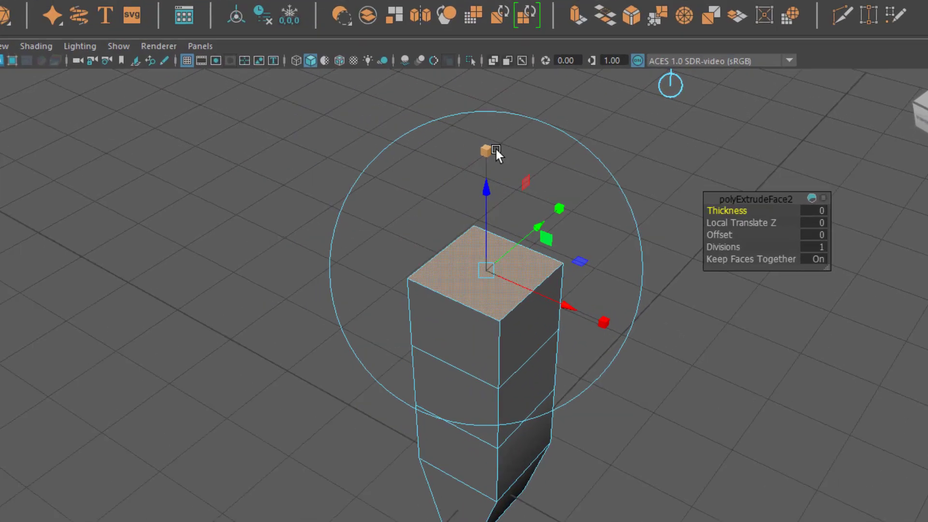
pyautogui.click(500, 132)
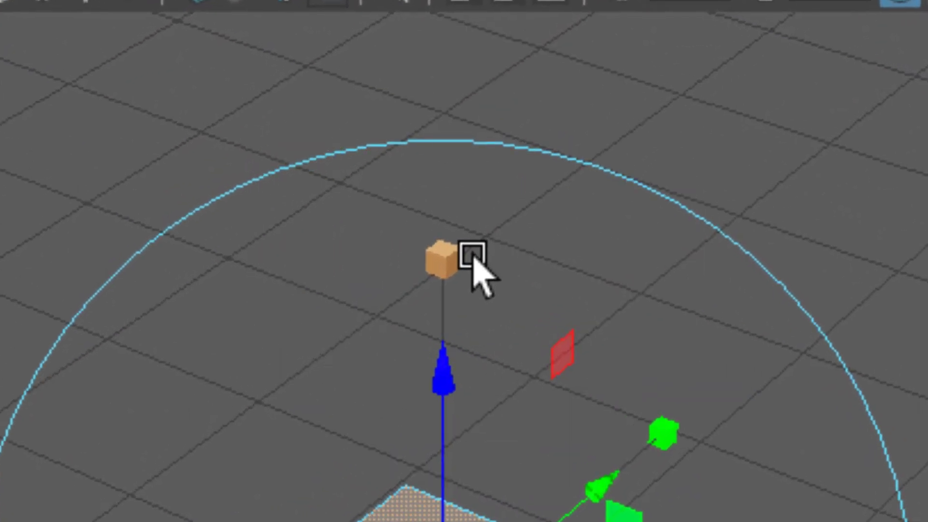
pyautogui.click(500, 131)
pyautogui.click(473, 256)
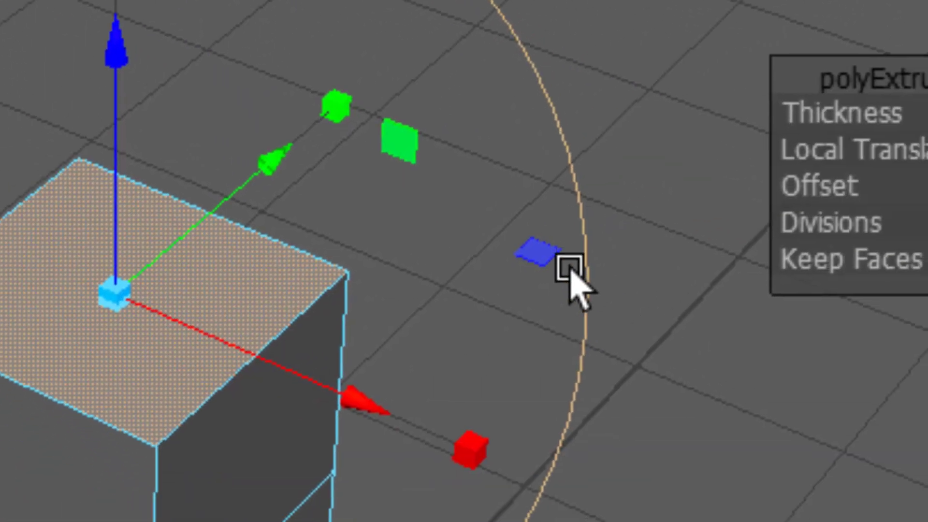
pyautogui.click(537, 263)
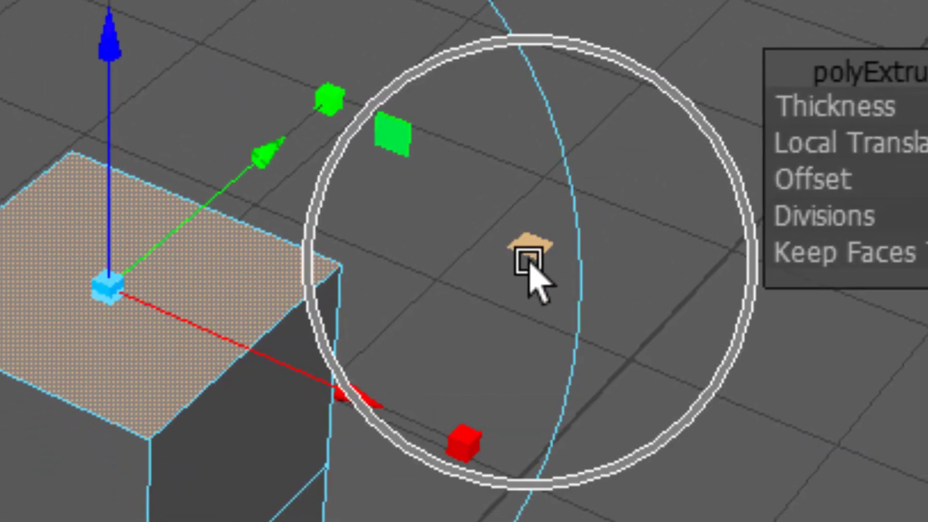
pyautogui.moveTo(535, 255); pyautogui.dragTo(582, 191)
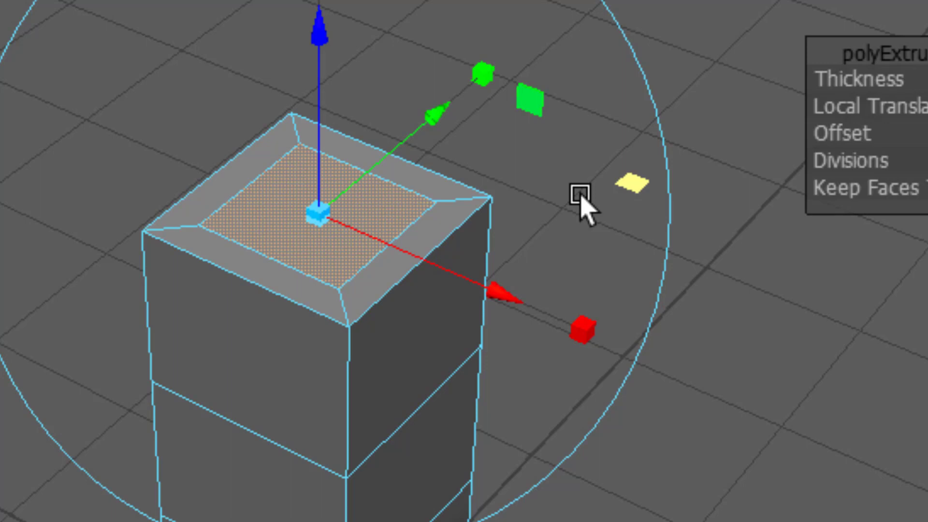
pyautogui.press('q')
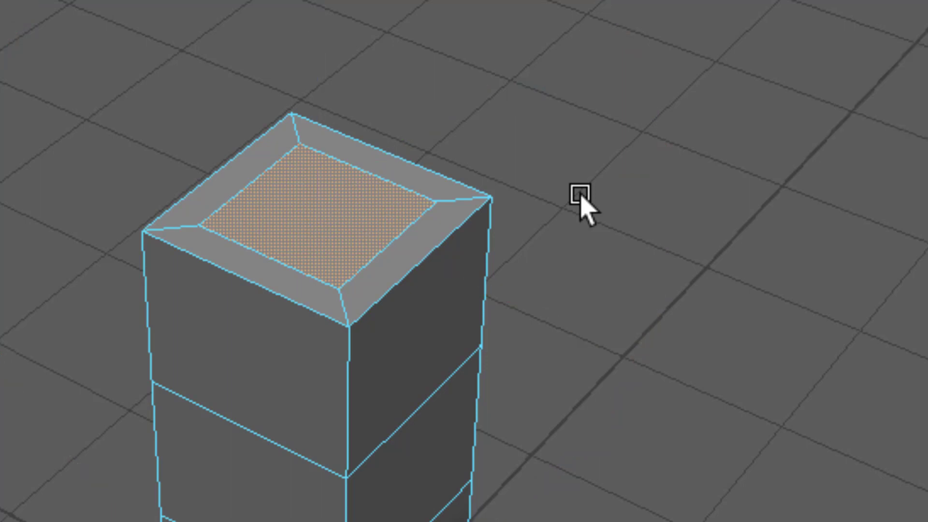
# Move the inset top face up to about Y 3.14 to form a sloped shoulder.
pyautogui.press('w')
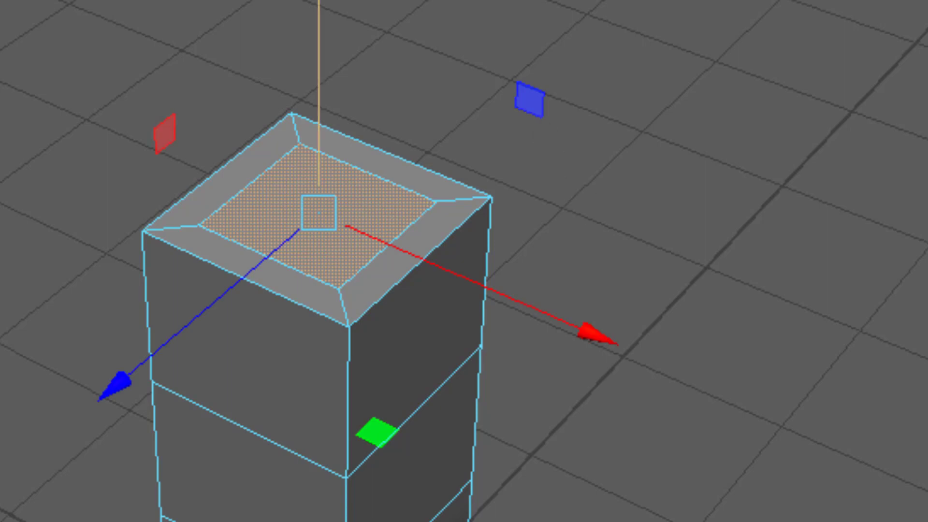
pyautogui.moveTo(392, 95)
pyautogui.mouseDown()
pyautogui.moveTo(395, 102)
pyautogui.moveTo(399, 86)
pyautogui.mouseUp()
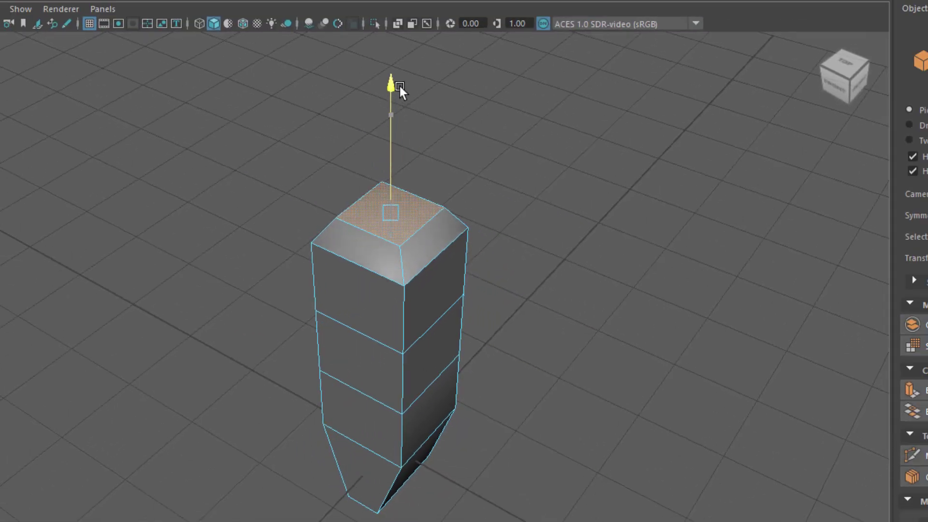
pyautogui.moveTo(583, 291)
pyautogui.keyDown('alt'); pyautogui.mouseDown()
pyautogui.moveTo(530, 294)
pyautogui.moveTo(578, 287)
pyautogui.mouseUp(); pyautogui.keyUp('alt')
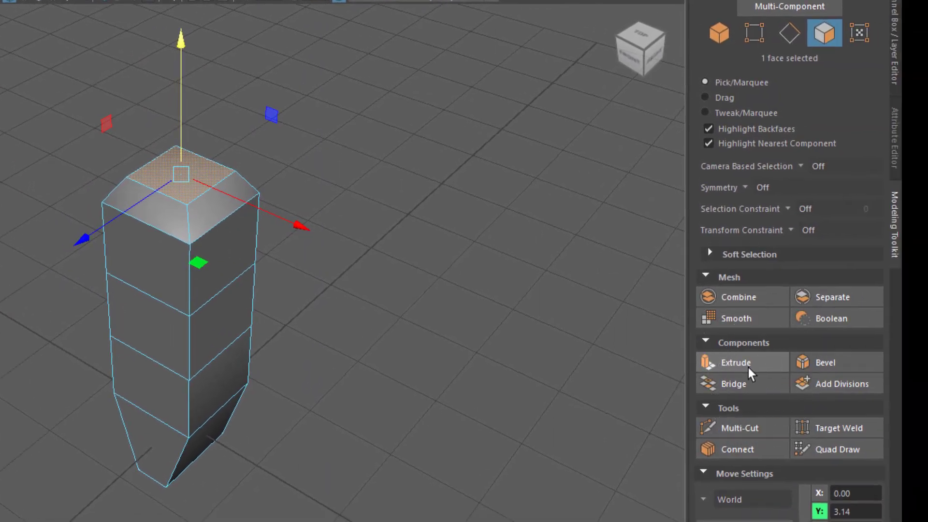
# Extrude the raised top face upward by about 1.225 with 3 divisions and finish the extrude operation.
pyautogui.click(739, 363)
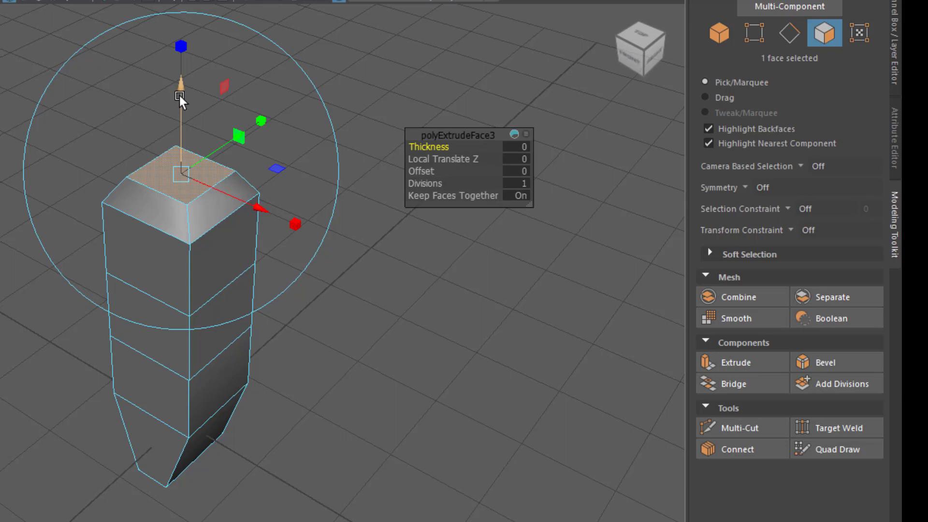
pyautogui.moveTo(179, 96); pyautogui.dragTo(226, 2)
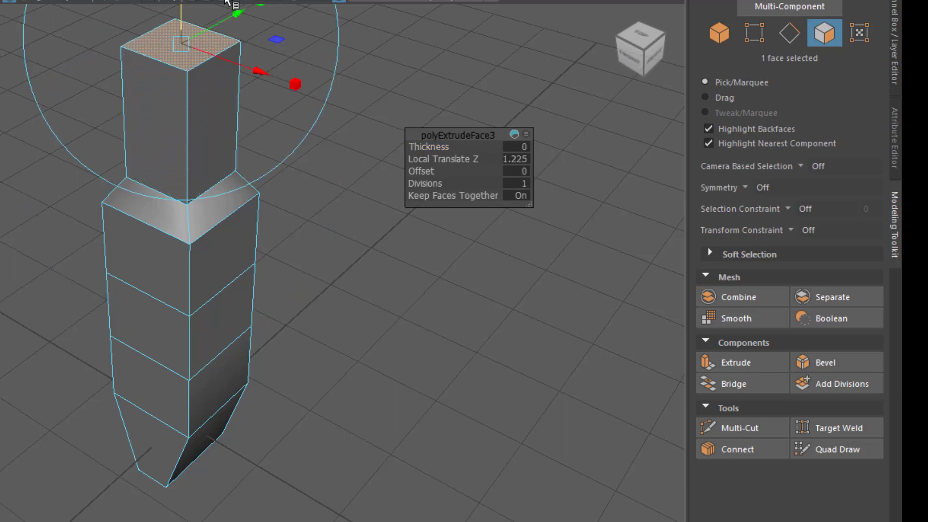
pyautogui.click(519, 182)
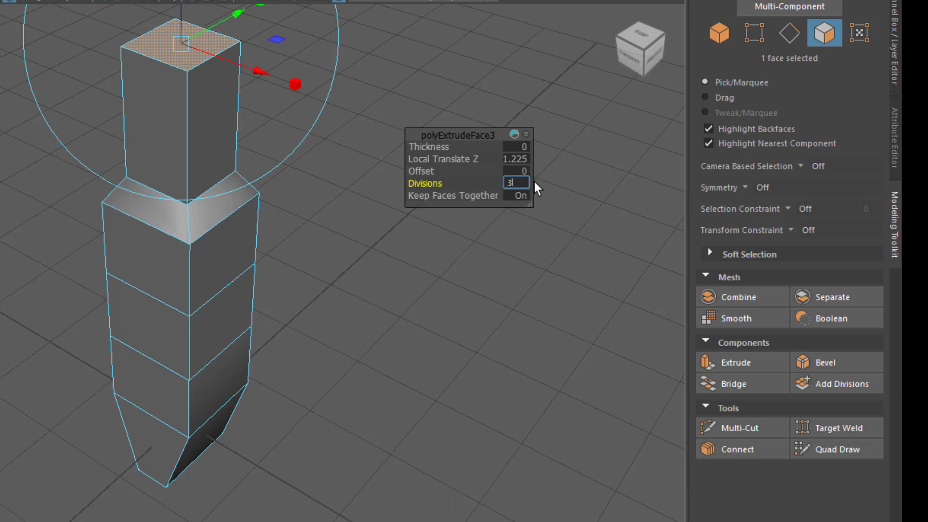
pyautogui.write('3')
pyautogui.press('Return')
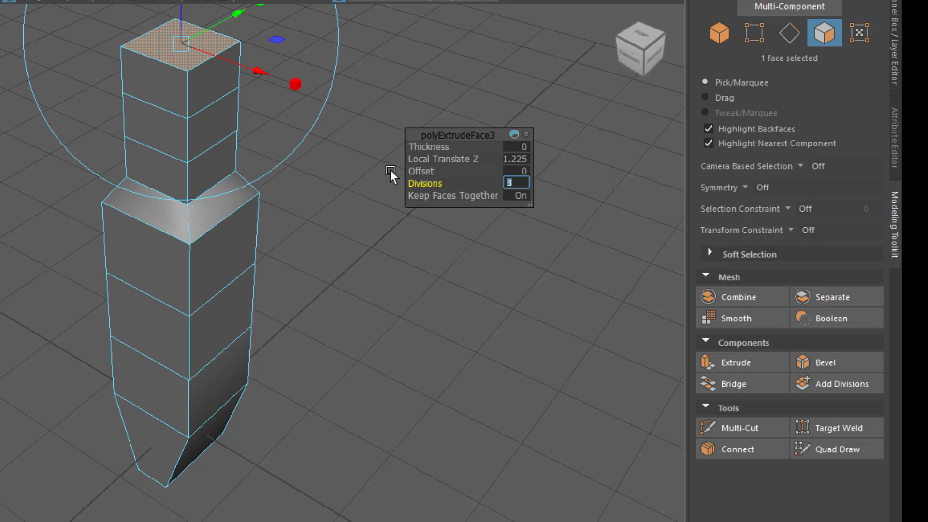
pyautogui.press('q')
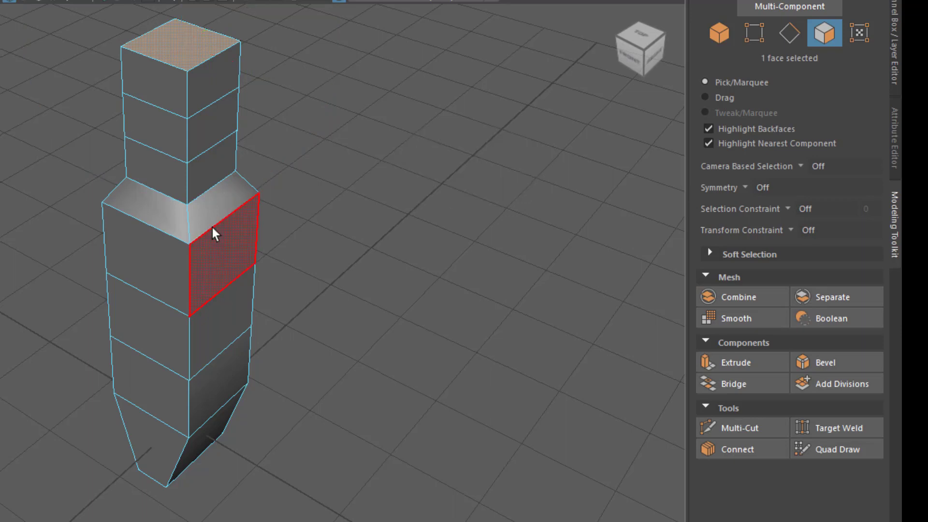
# Extrude the upper two front faces of the narrow neck column forward by about 0.502 and finish the extrude operation.
pyautogui.click(210, 163)
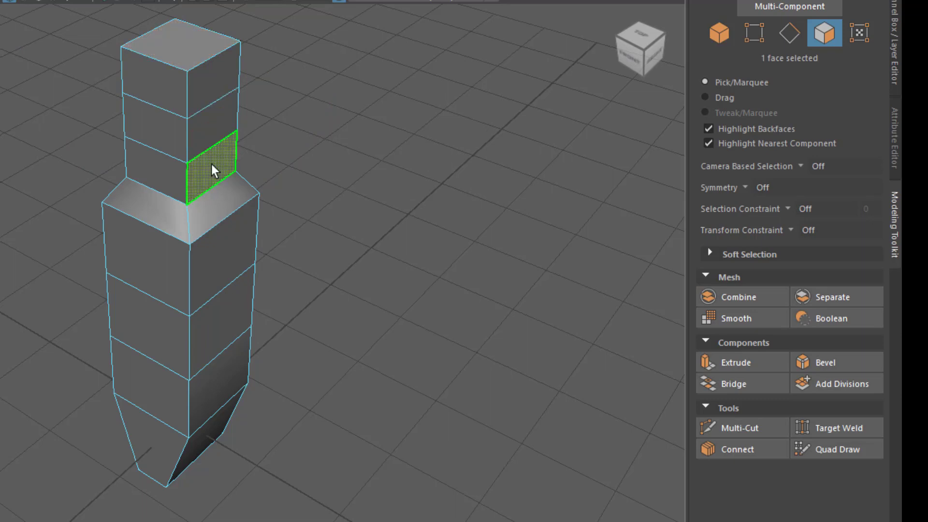
pyautogui.click(221, 121)
pyautogui.click(218, 85)
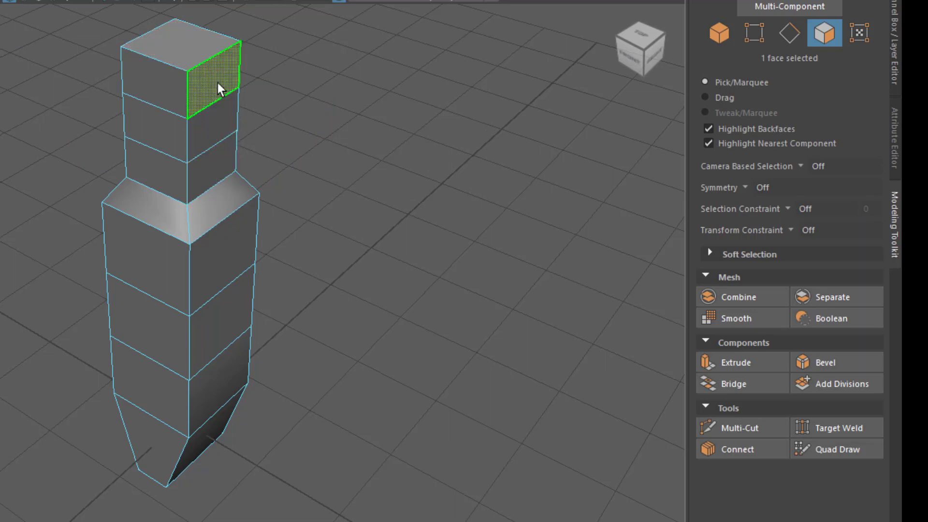
pyautogui.click(352, 133)
pyautogui.click(171, 91)
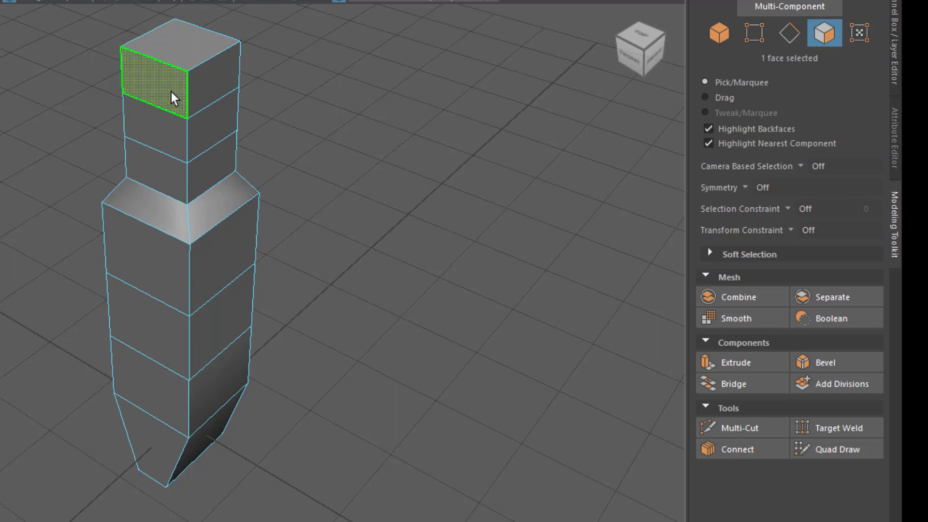
pyautogui.keyDown('shift'); pyautogui.click(168, 132); pyautogui.keyUp('shift')
pyautogui.keyDown('alt'); pyautogui.moveTo(368, 235); pyautogui.dragTo(346, 232); pyautogui.keyUp('alt')
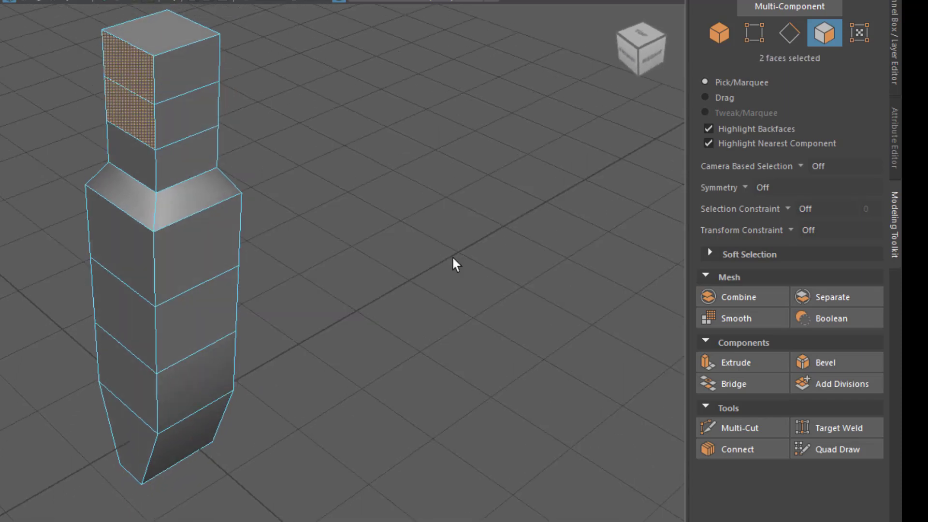
pyautogui.click(742, 363)
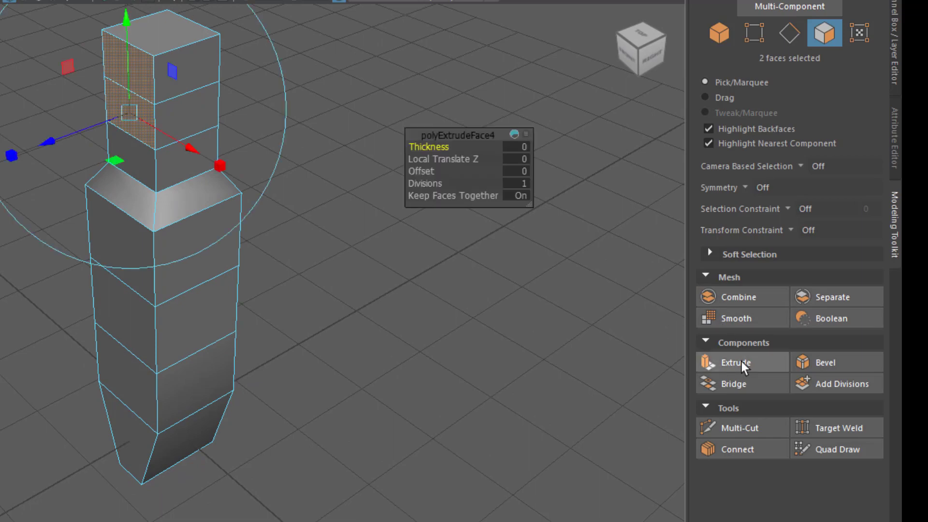
pyautogui.moveTo(53, 138); pyautogui.dragTo(0, 157)
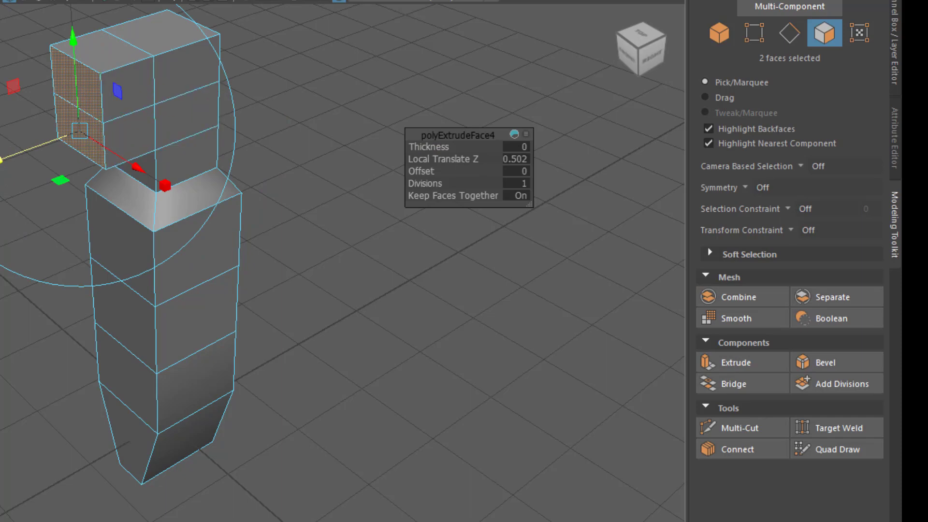
pyautogui.press('q')
# Extrude the topmost side face of the wide body section straight outward along X in the front view to form an arm stub.
pyautogui.keyDown('alt'); pyautogui.moveTo(145, 309); pyautogui.dragTo(174, 288); pyautogui.keyUp('alt')
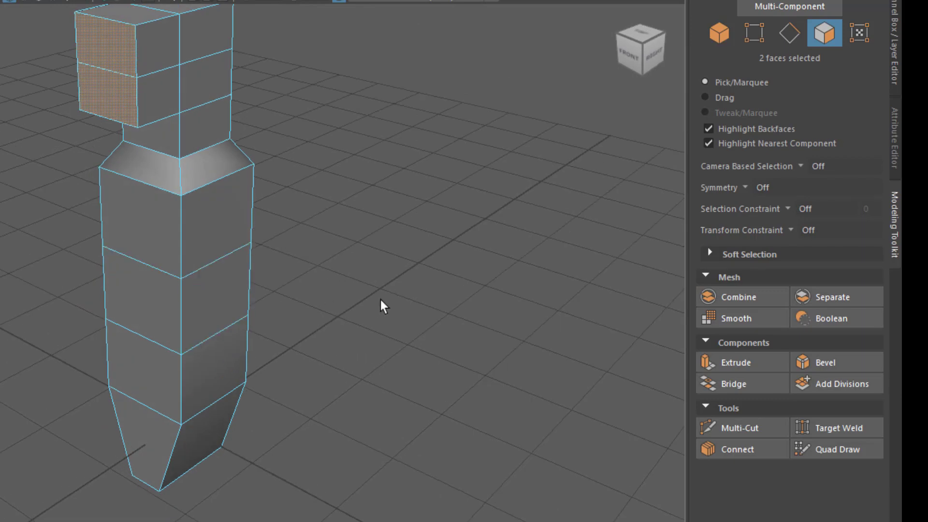
pyautogui.click(224, 211)
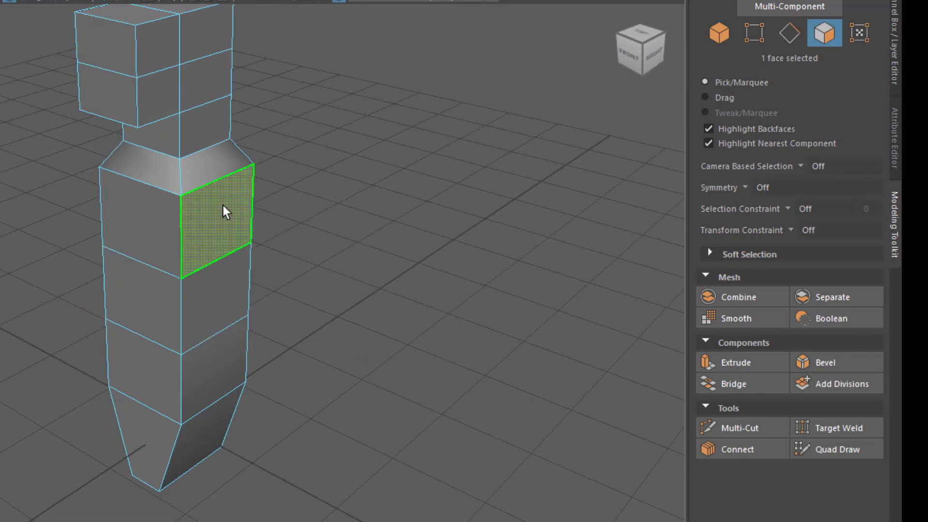
pyautogui.press('space')
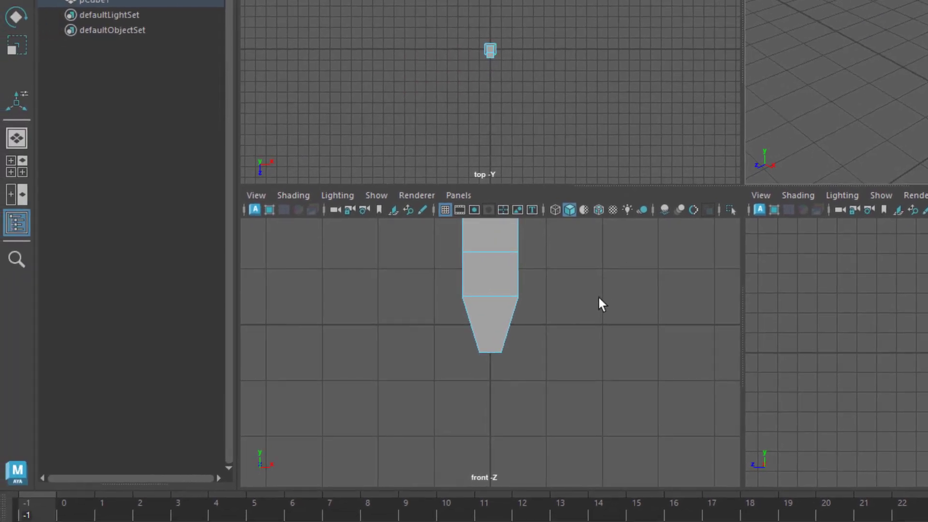
pyautogui.press('space')
pyautogui.keyDown('alt'); pyautogui.moveTo(870, 186); pyautogui.dragTo(686, 345, button='middle'); pyautogui.keyUp('alt')
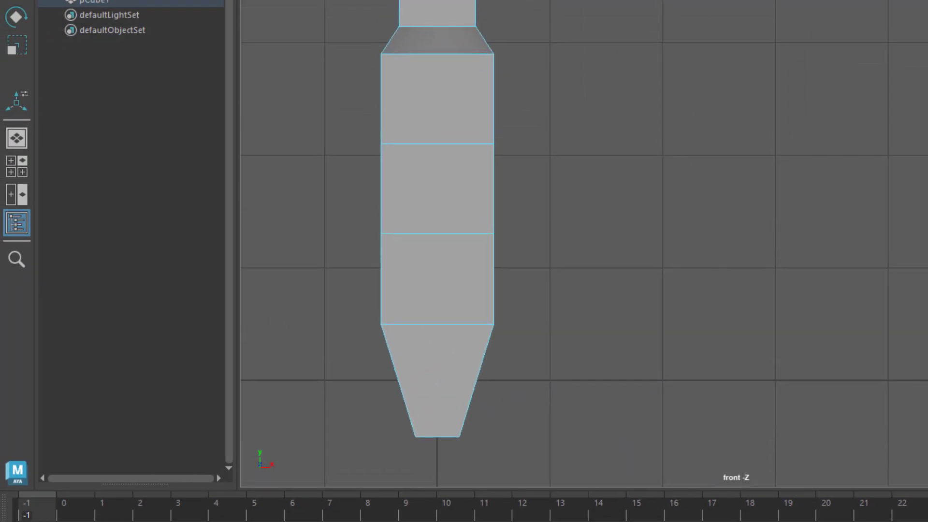
pyautogui.press('w')
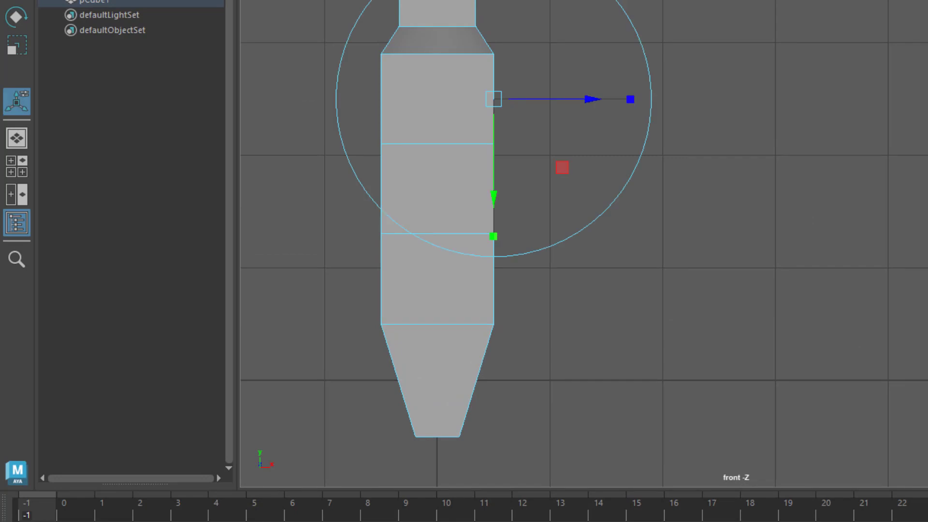
pyautogui.keyDown('shift'); pyautogui.moveTo(585, 101); pyautogui.dragTo(677, 102); pyautogui.keyUp('shift')
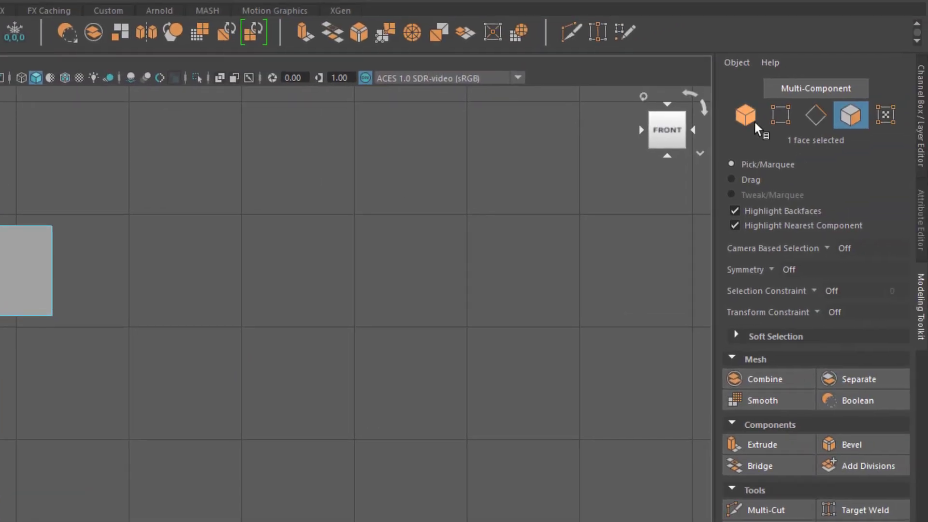
# Raise and shift the arm stub's outer upper and lower vertices so the stub slants upward with its end facing diagonally.
pyautogui.click(782, 114)
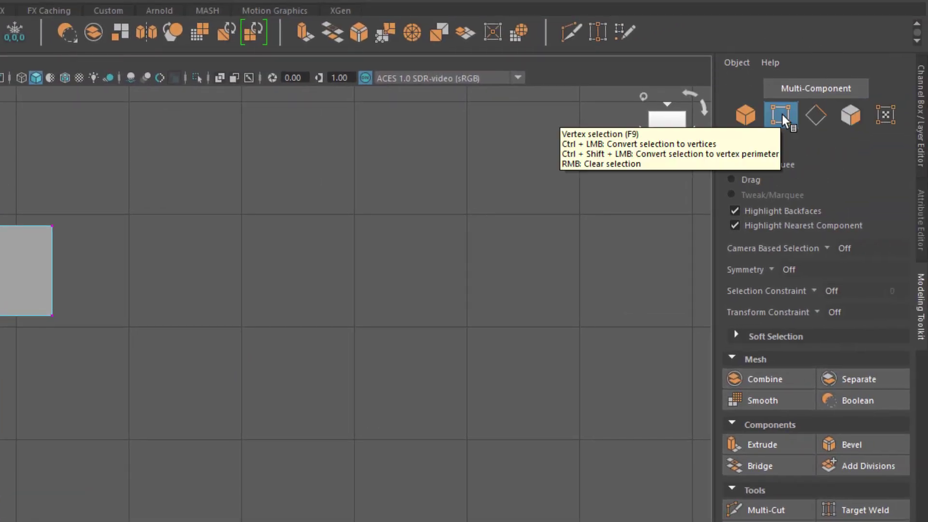
pyautogui.press('w')
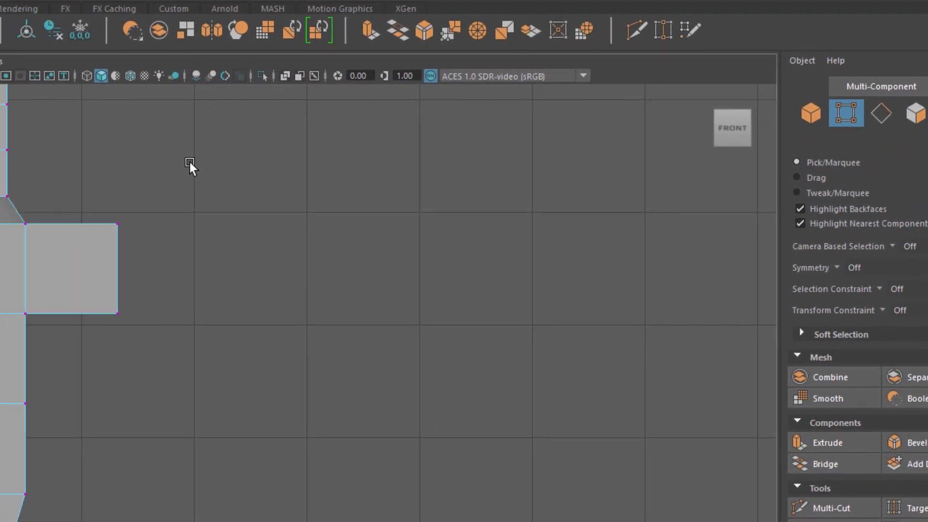
pyautogui.moveTo(126, 164); pyautogui.dragTo(21, 248)
pyautogui.moveTo(430, 234); pyautogui.dragTo(422, 240)
pyautogui.moveTo(538, 156); pyautogui.dragTo(464, 241)
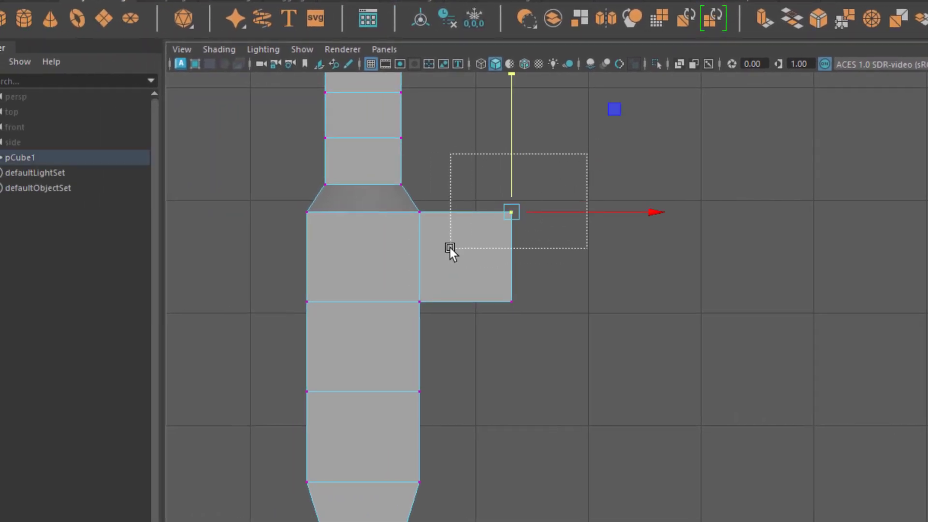
pyautogui.moveTo(625, 103); pyautogui.dragTo(579, 61, button='middle')
pyautogui.moveTo(566, 245); pyautogui.dragTo(473, 354)
pyautogui.moveTo(617, 200); pyautogui.dragTo(640, 114, button='middle')
# Extrude the underside face of the slanted arm stub diagonally downward by about 3.993 to form the arm.
pyautogui.click(672, 307)
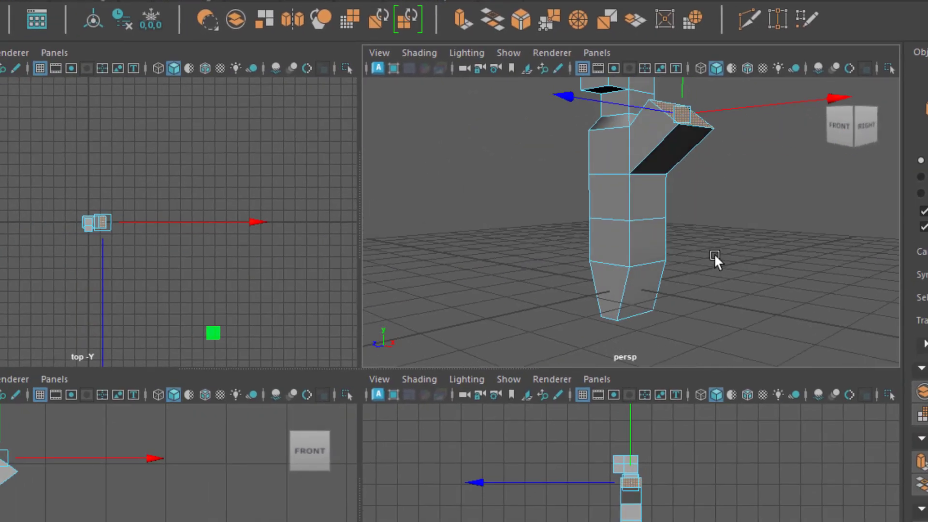
pyautogui.click(664, 136)
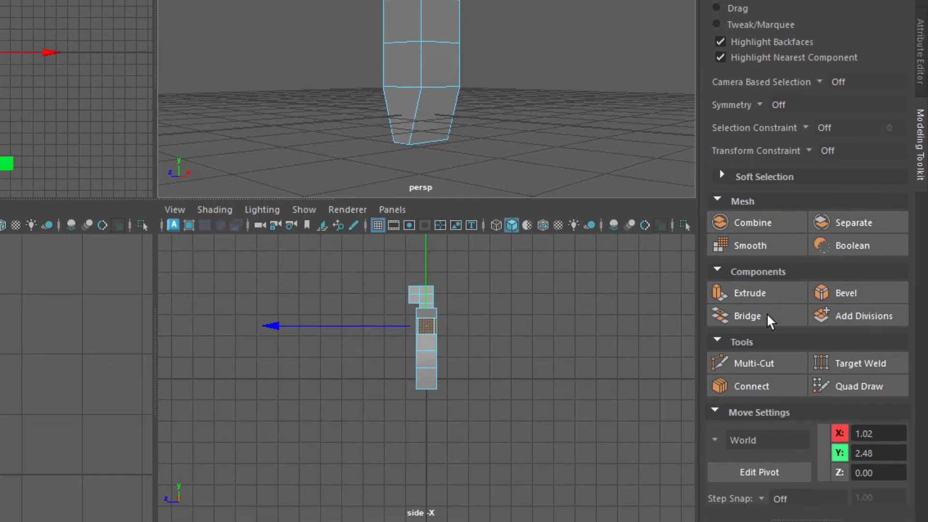
pyautogui.click(768, 294)
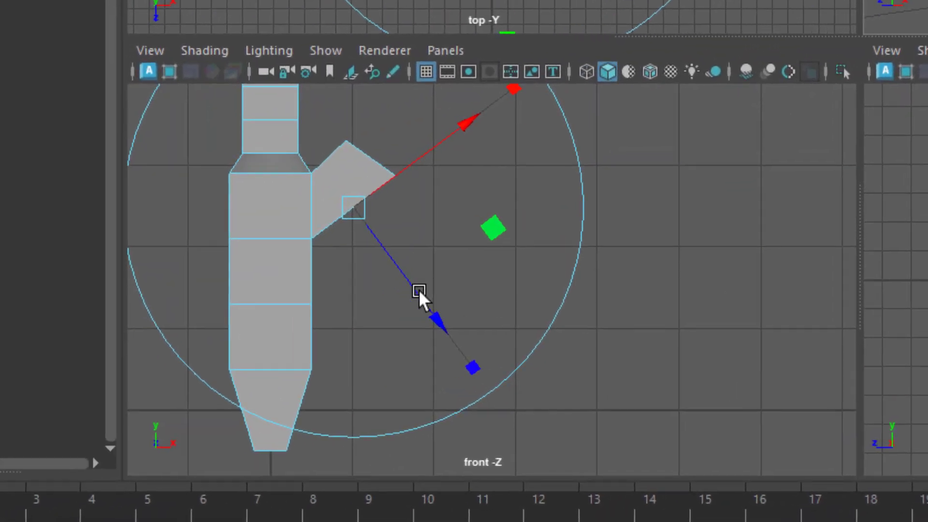
pyautogui.moveTo(405, 268); pyautogui.dragTo(649, 456)
pyautogui.keyDown('alt'); pyautogui.moveTo(701, 382); pyautogui.dragTo(638, 252, button='middle'); pyautogui.keyUp('alt')
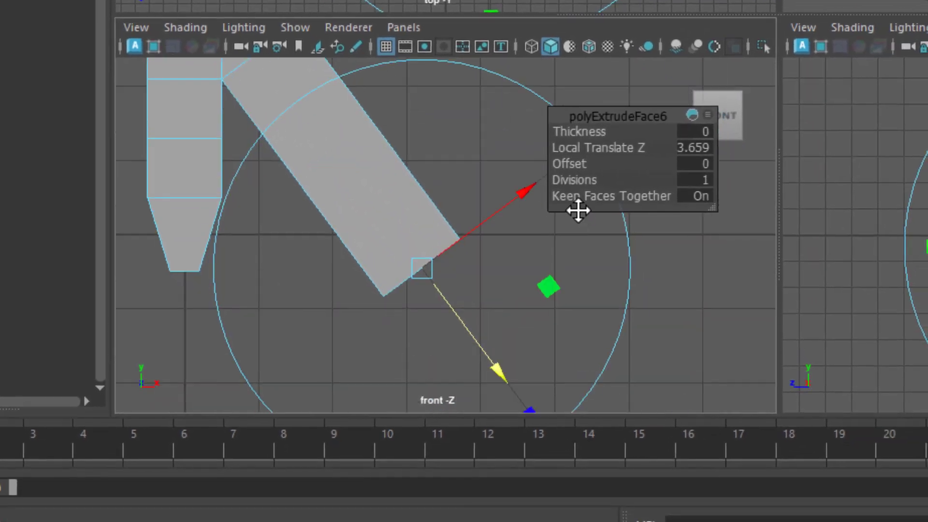
pyautogui.keyDown('alt'); pyautogui.moveTo(578, 211); pyautogui.dragTo(574, 251, button='middle'); pyautogui.keyUp('alt')
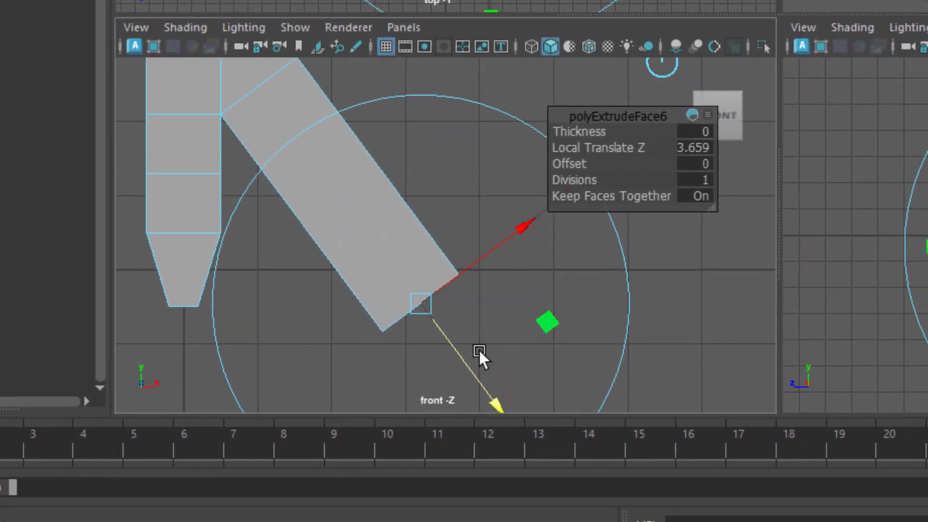
pyautogui.moveTo(483, 357); pyautogui.dragTo(478, 371)
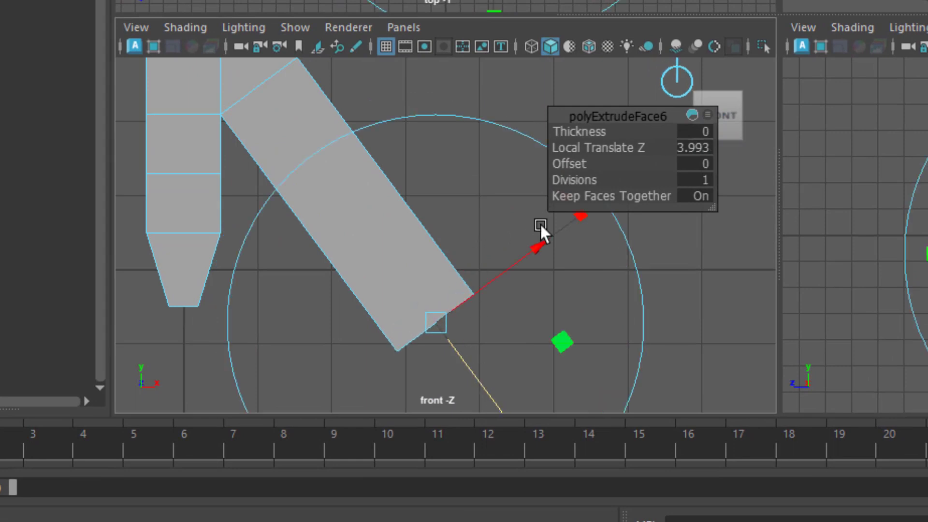
# Set the arm extrusion's divisions to 8 and finish the extrude operation.
pyautogui.click(704, 179)
pyautogui.click(704, 180)
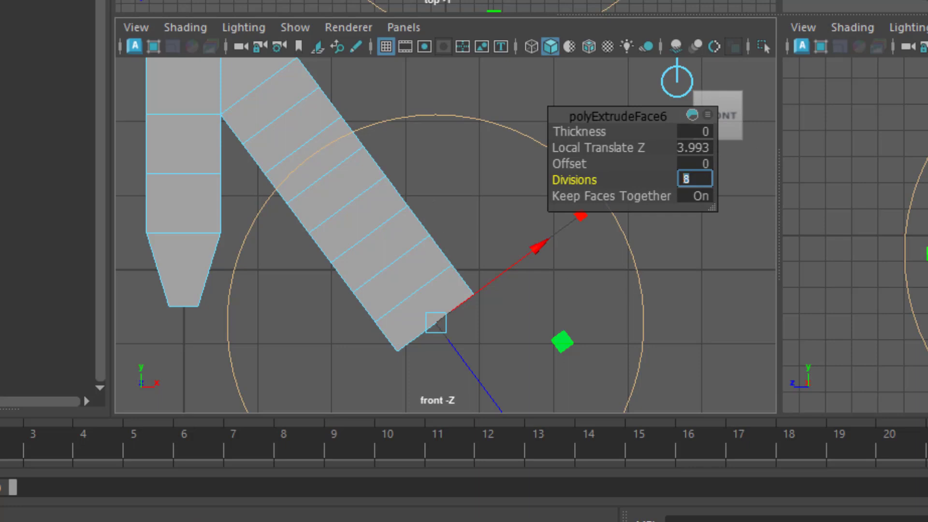
pyautogui.press('q')
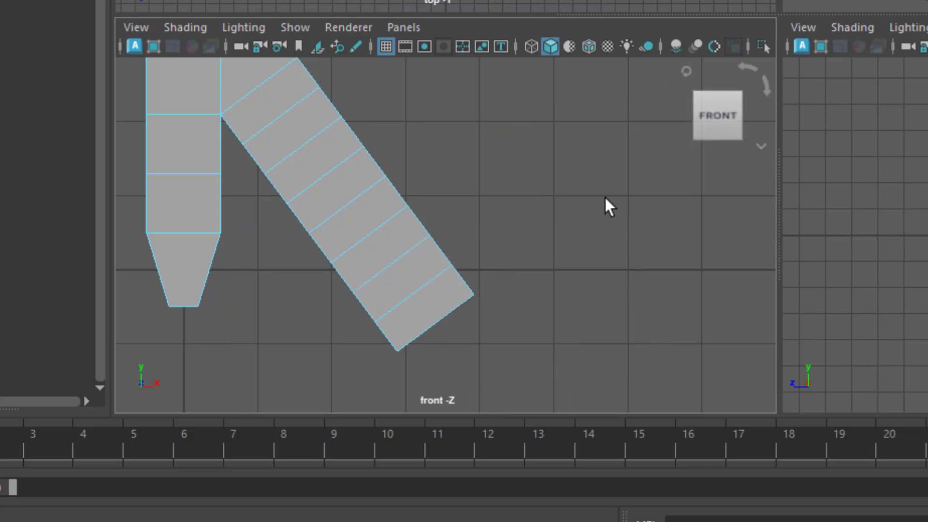
# Extrude the slanted side face of the tapered base outward by about 0.954 on the arm's side to start a leg.
pyautogui.press('space')
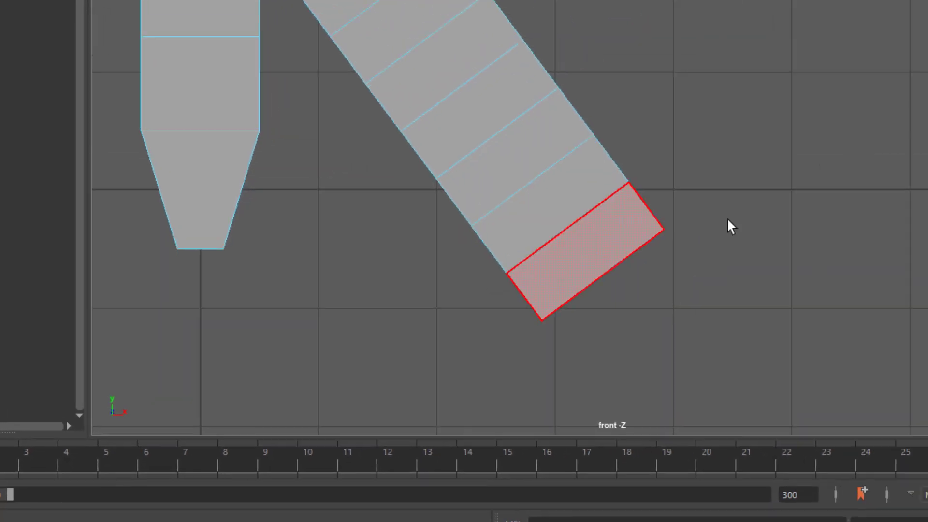
pyautogui.scroll(-5, 510, 219)
pyautogui.moveTo(507, 226)
pyautogui.keyDown('alt'); pyautogui.mouseDown(button='middle')
pyautogui.moveTo(516, 197)
pyautogui.moveTo(508, 210)
pyautogui.mouseUp(button='middle'); pyautogui.keyUp('alt')
pyautogui.scroll(3, 256, 243)
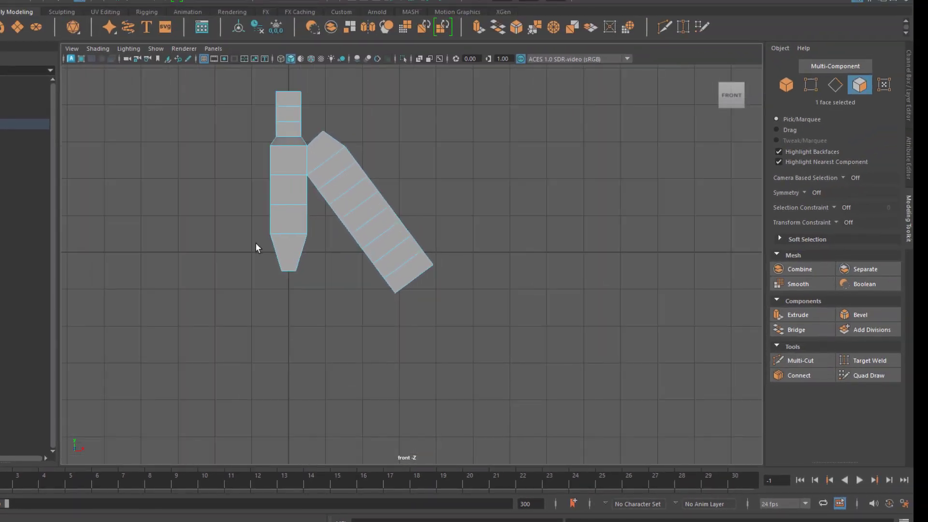
pyautogui.press('space')
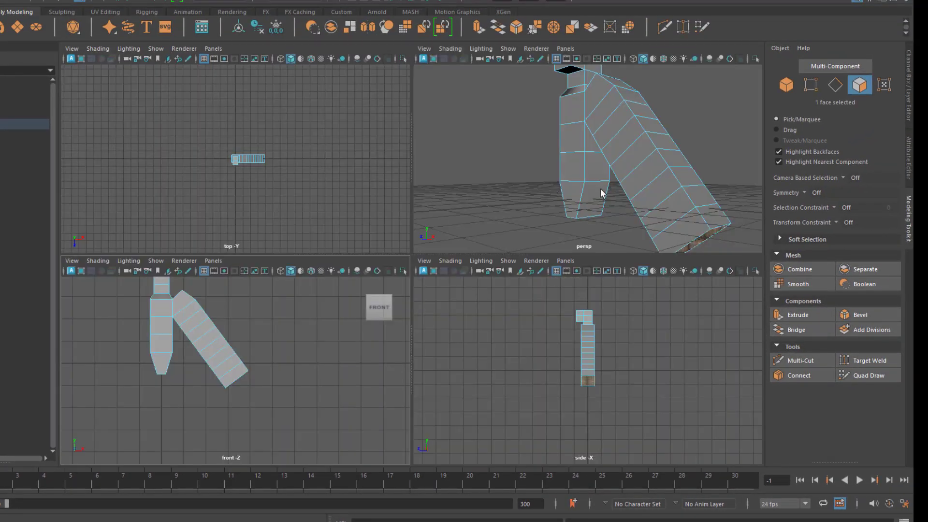
pyautogui.click(596, 191)
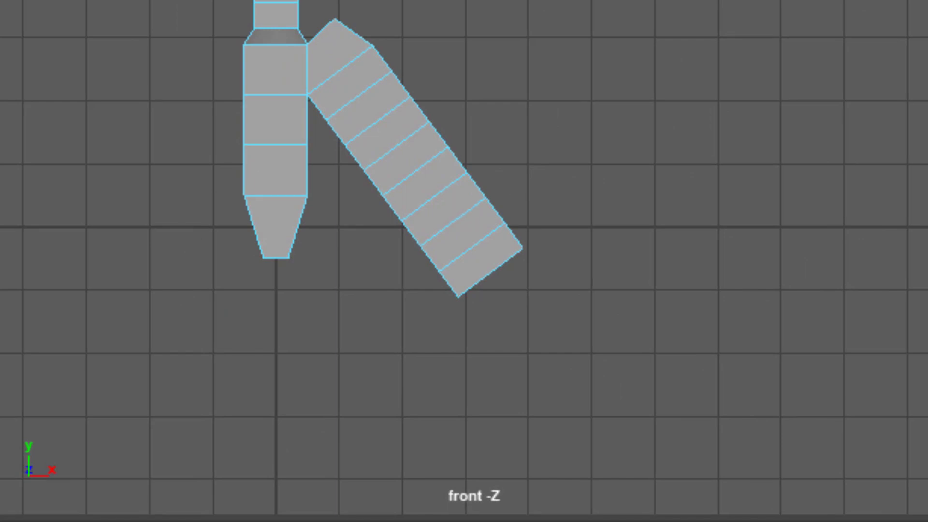
pyautogui.press('e')
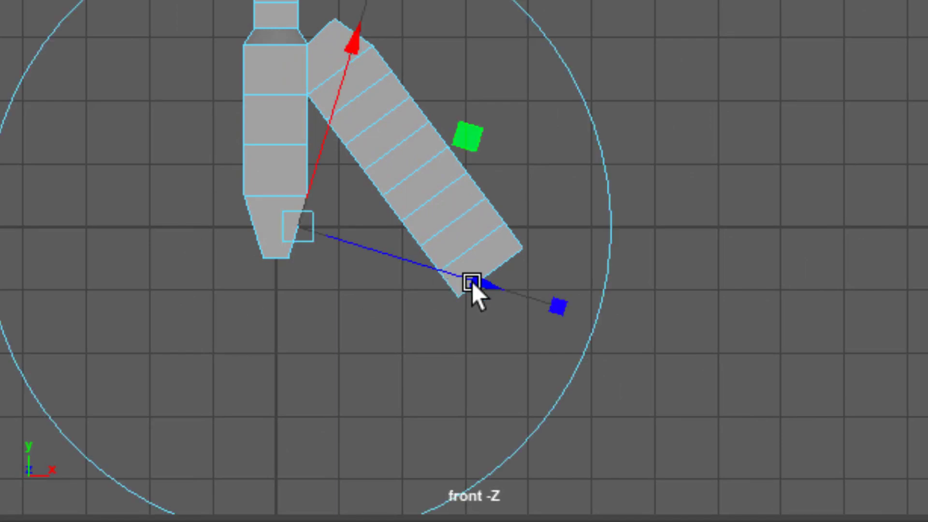
pyautogui.hotkey('ctrl', 'e')
pyautogui.moveTo(486, 286); pyautogui.dragTo(541, 305)
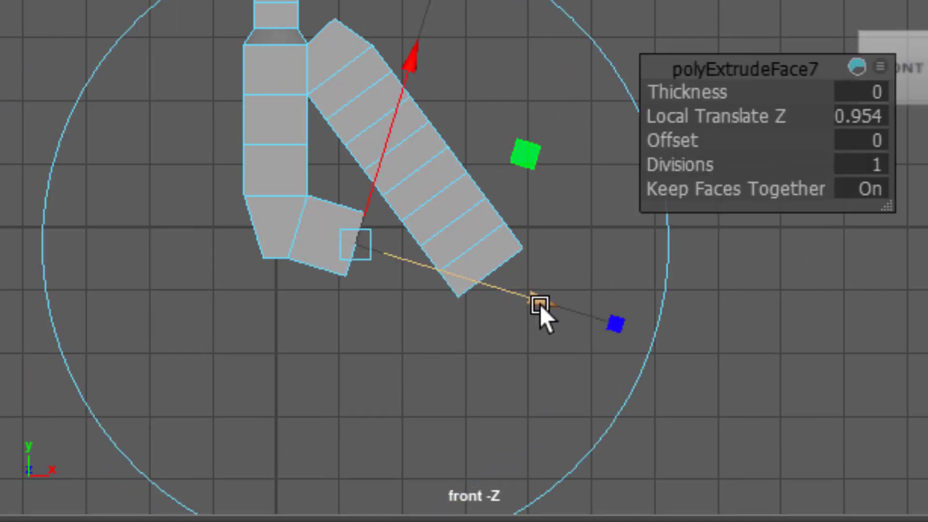
# Move the leg's end face down along Y and back toward the body along X.
pyautogui.press('w')
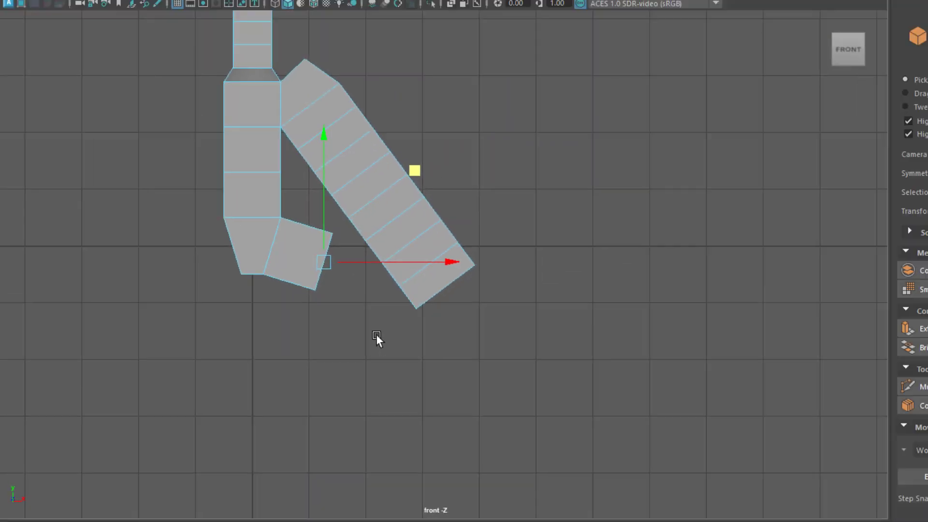
pyautogui.moveTo(260, 164); pyautogui.dragTo(253, 233)
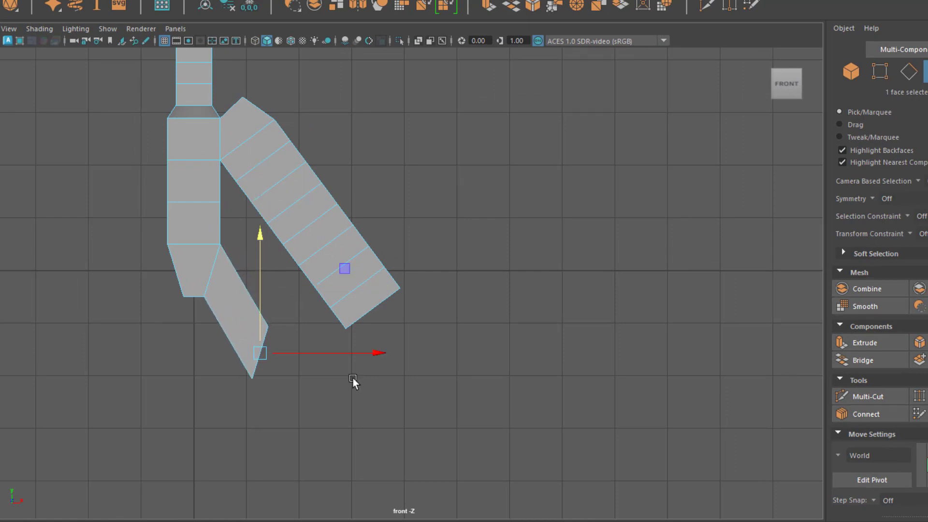
pyautogui.moveTo(352, 354); pyautogui.dragTo(324, 356)
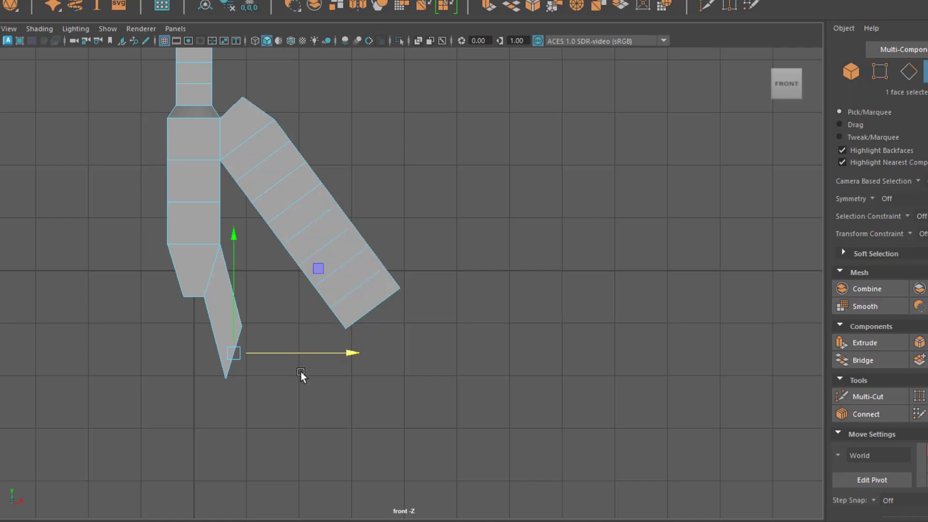
# Scale the leg's end face along Y until it is flat and horizontal.
pyautogui.press('r')
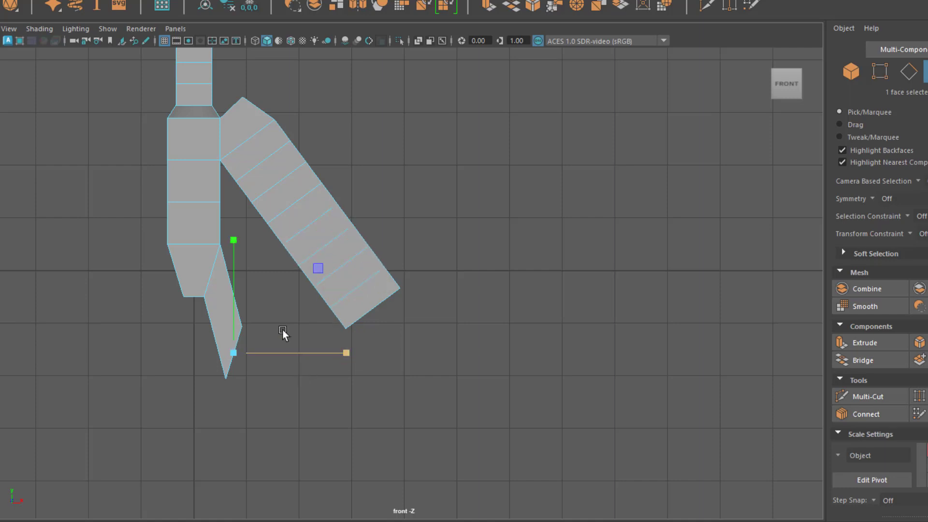
pyautogui.moveTo(235, 239); pyautogui.dragTo(253, 422)
pyautogui.scroll(4, 235, 340)
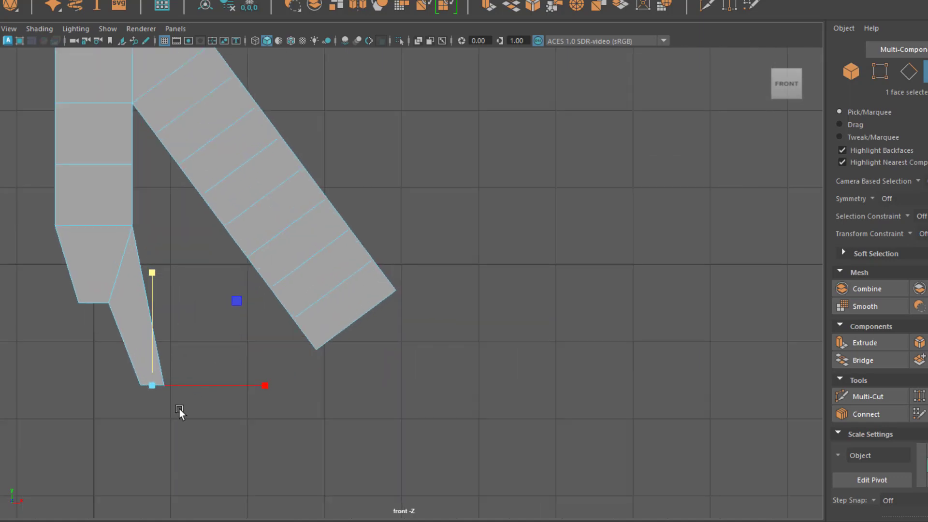
pyautogui.keyDown('alt'); pyautogui.moveTo(177, 408); pyautogui.dragTo(288, 405, button='middle'); pyautogui.keyUp('alt')
pyautogui.scroll(3, 251, 401)
pyautogui.press('ctrl')
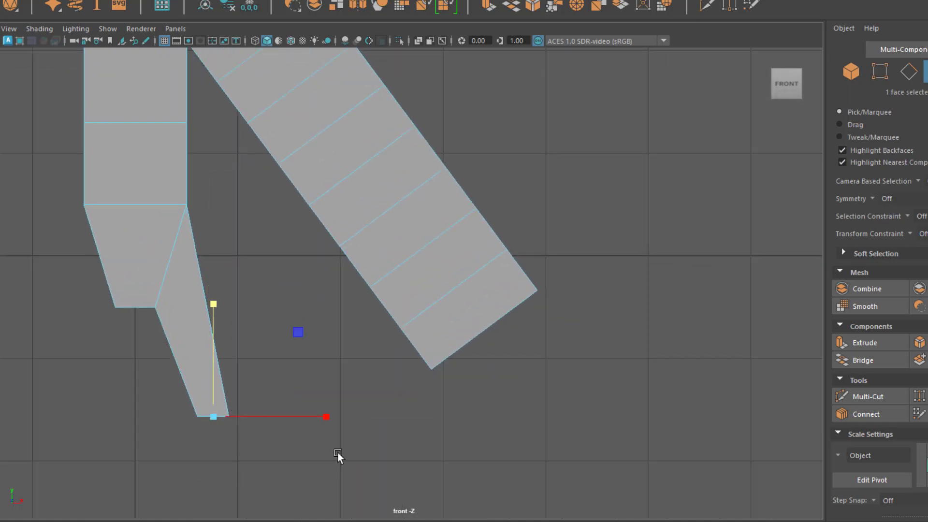
# Widen the leg's end face along X and move it back toward the body.
pyautogui.press('ctrl')
pyautogui.press('ctrl')
pyautogui.moveTo(326, 417); pyautogui.dragTo(489, 418)
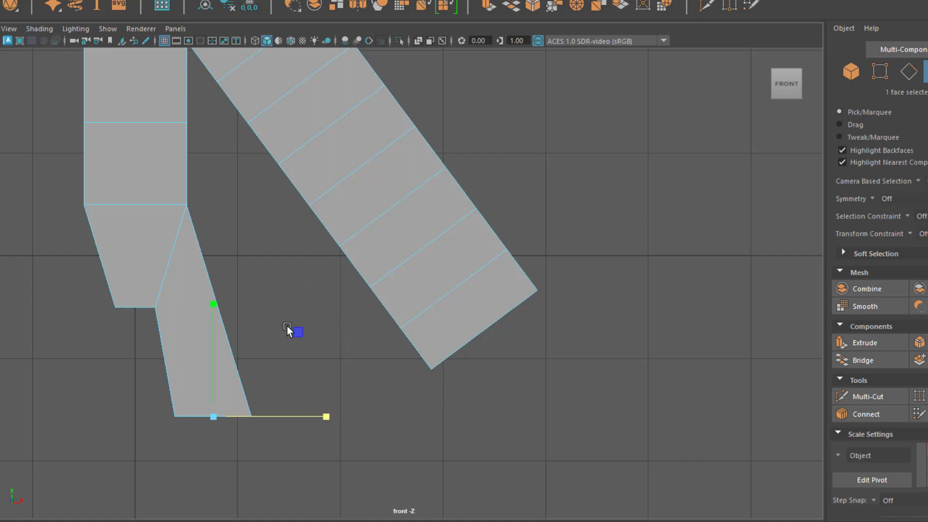
pyautogui.press('w')
pyautogui.moveTo(329, 417); pyautogui.dragTo(310, 416)
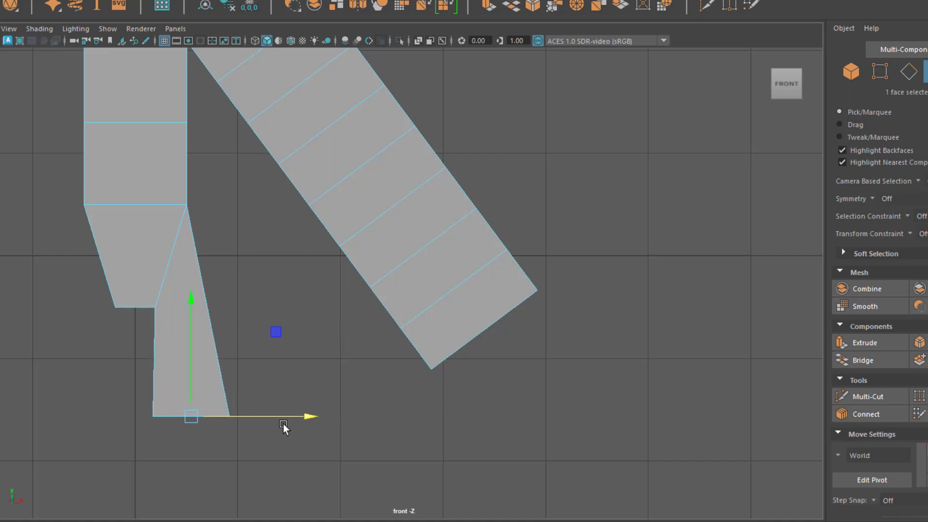
# Extrude the leg's end face straight down by about 5.663 and set the extrusion's divisions to 7.
pyautogui.scroll(-3, 283, 425)
pyautogui.keyDown('alt'); pyautogui.moveTo(310, 414); pyautogui.dragTo(277, 392, button='middle'); pyautogui.keyUp('alt')
pyautogui.scroll(2, 268, 357)
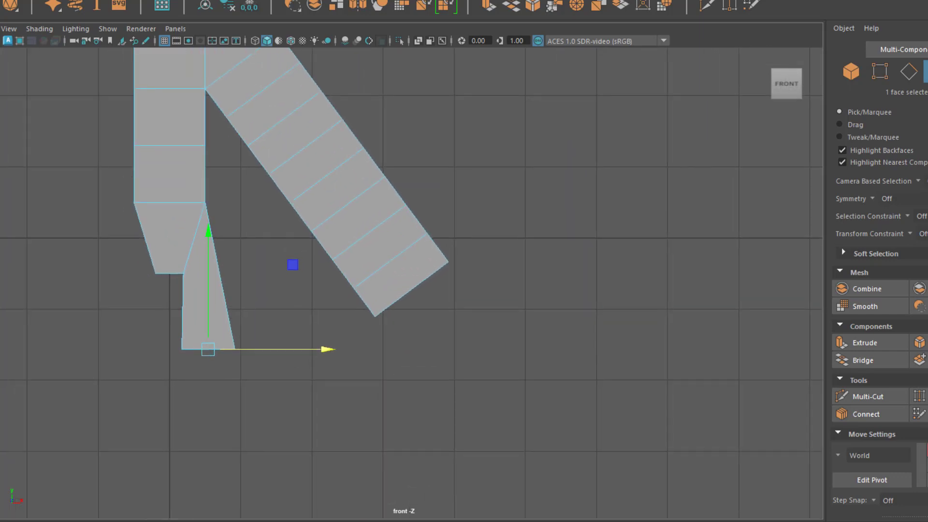
pyautogui.click(874, 343)
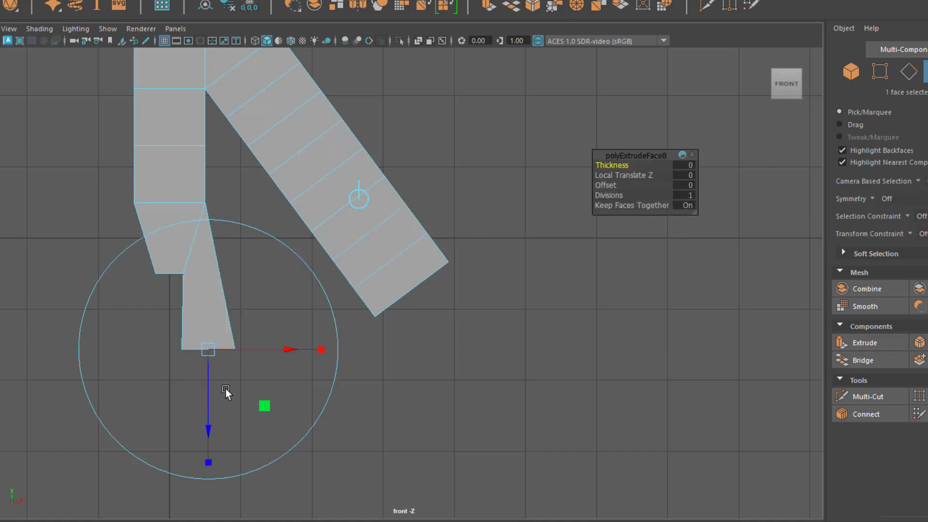
pyautogui.scroll(-2, 228, 401)
pyautogui.keyDown('alt'); pyautogui.moveTo(308, 429); pyautogui.dragTo(240, 334, button='middle'); pyautogui.keyUp('alt')
pyautogui.moveTo(212, 286); pyautogui.dragTo(215, 521)
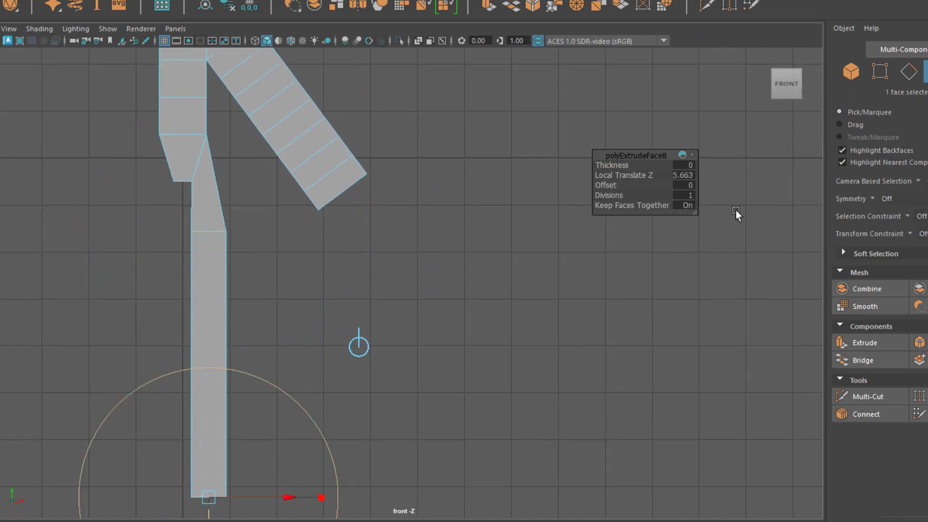
pyautogui.click(688, 196)
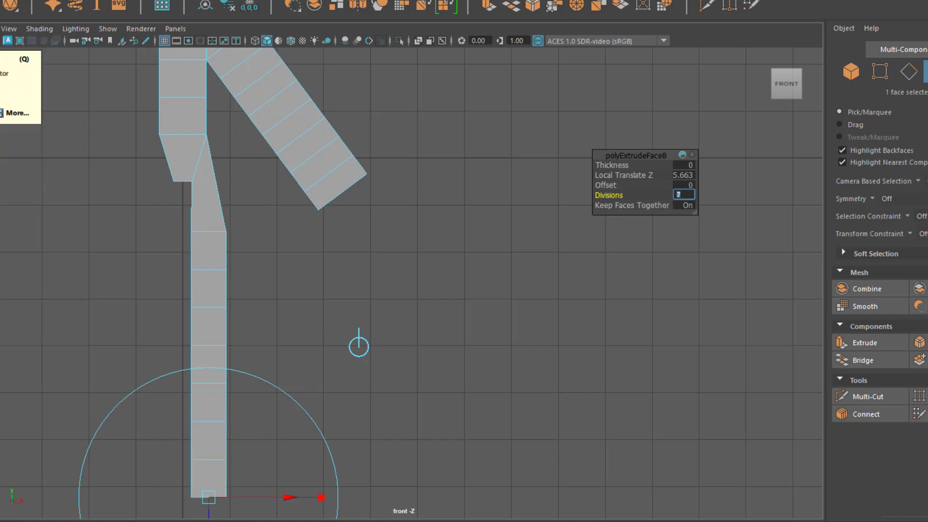
# In the perspective view, extrude the leg's lowest front face forward by about 1.563 with 2 divisions to form the foot.
pyautogui.press('space')
pyautogui.press('space')
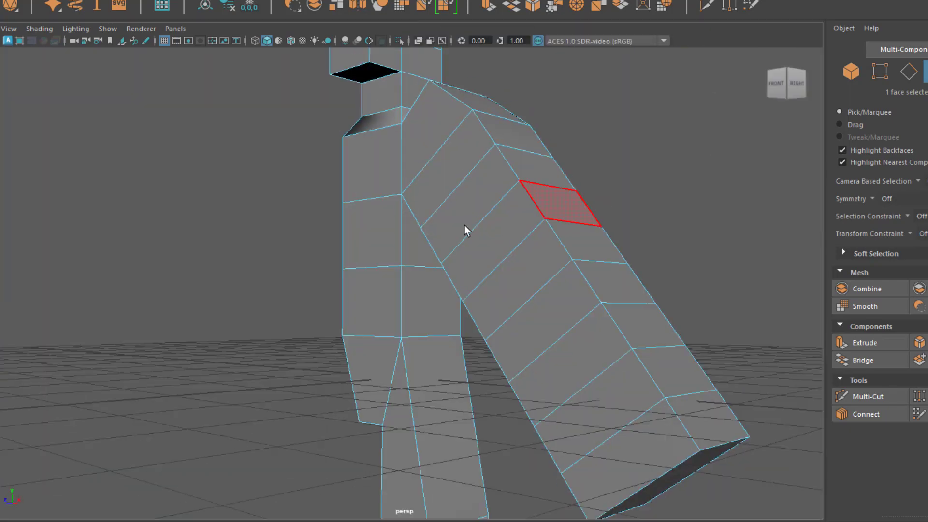
pyautogui.keyDown('alt'); pyautogui.moveTo(467, 228); pyautogui.dragTo(524, 132); pyautogui.keyUp('alt')
pyautogui.scroll(3, 308, 180)
pyautogui.scroll(-5, 308, 179)
pyautogui.click(373, 314)
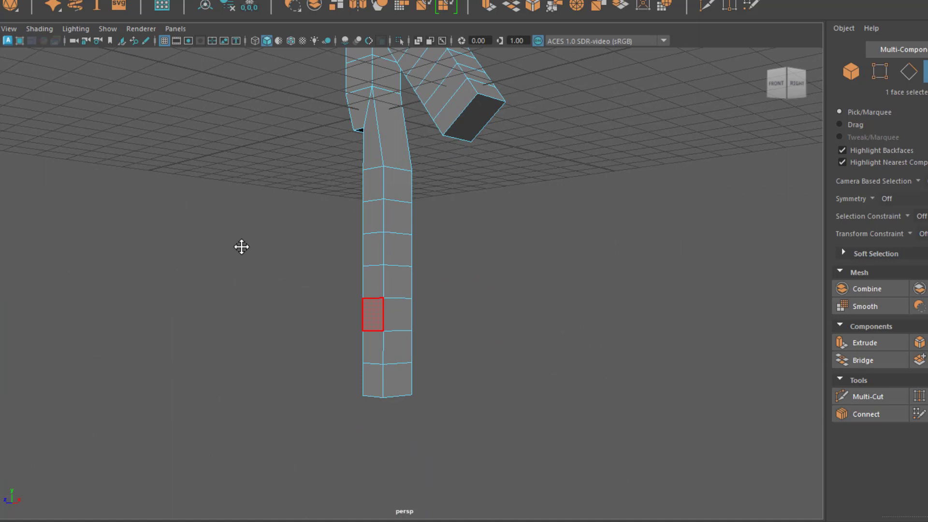
pyautogui.keyDown('alt'); pyautogui.moveTo(242, 248); pyautogui.dragTo(211, 208, button='middle'); pyautogui.keyUp('alt')
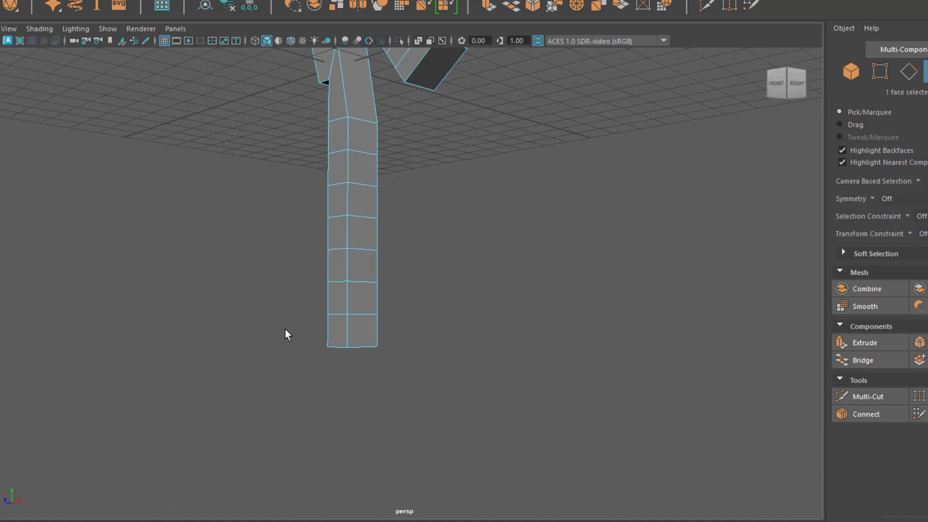
pyautogui.click(335, 327)
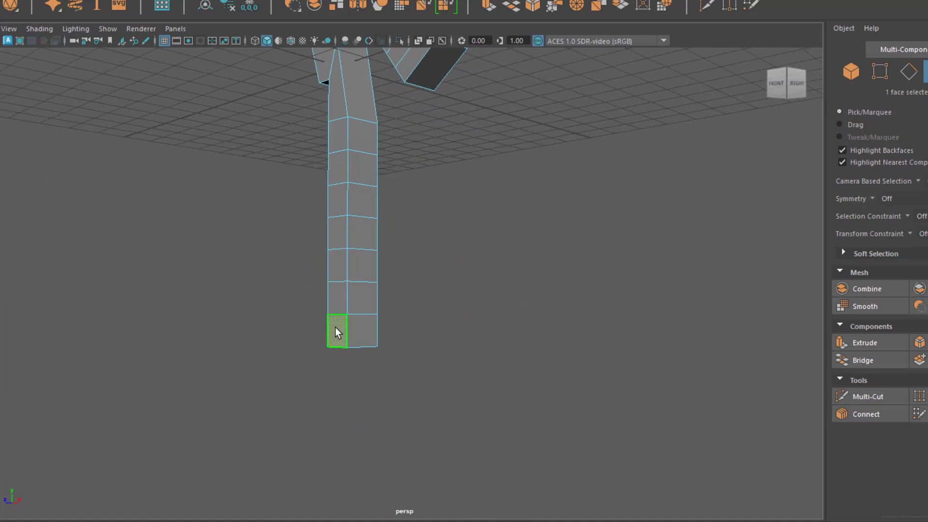
pyautogui.click(864, 343)
pyautogui.moveTo(284, 333); pyautogui.dragTo(216, 333)
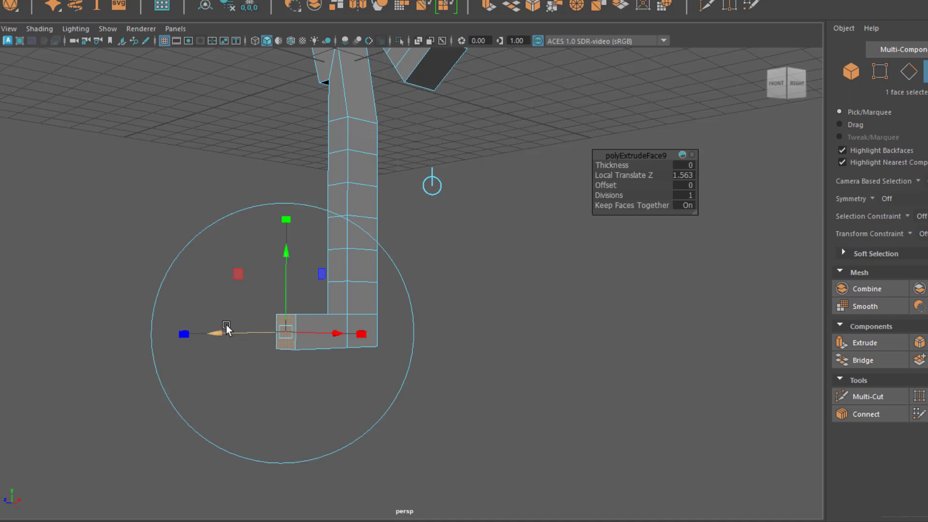
pyautogui.click(692, 195)
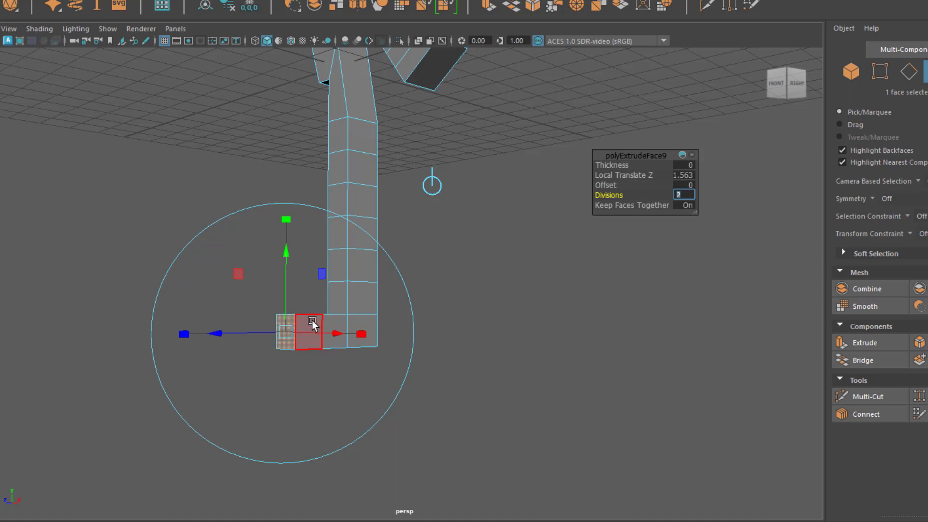
pyautogui.press('w')
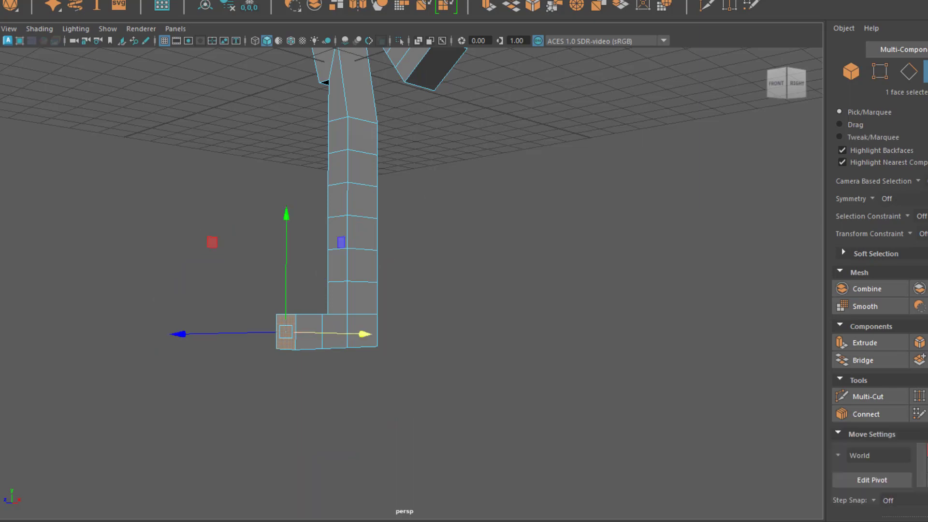
# Cut a centred edge loop at 50% lengthwise through the head and torso with the Multi-Cut tool.
pyautogui.keyDown('alt'); pyautogui.moveTo(174, 143); pyautogui.dragTo(372, 273); pyautogui.keyUp('alt')
pyautogui.click(232, 239)
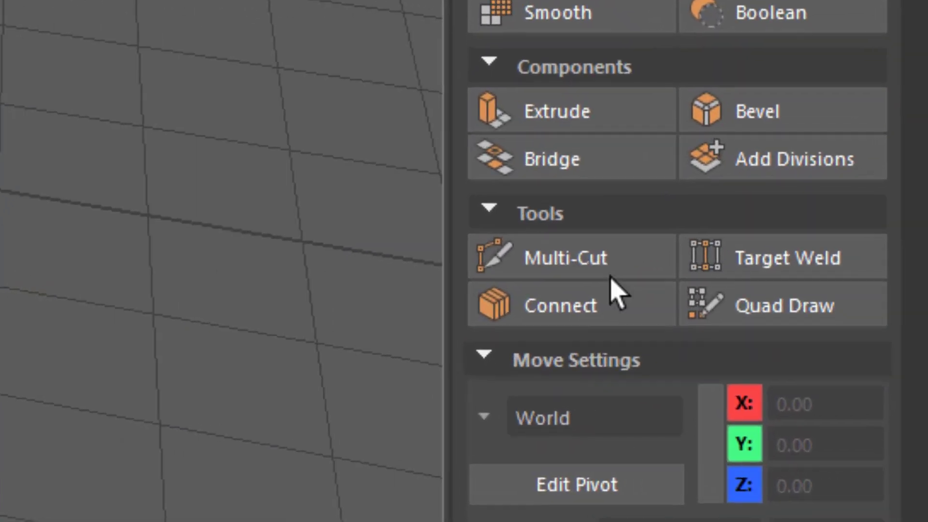
pyautogui.click(882, 399)
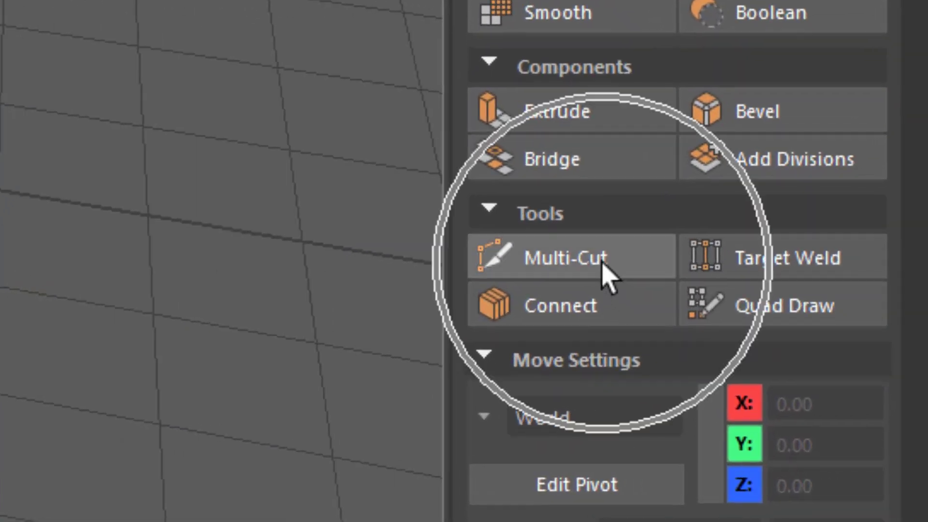
pyautogui.click(605, 266)
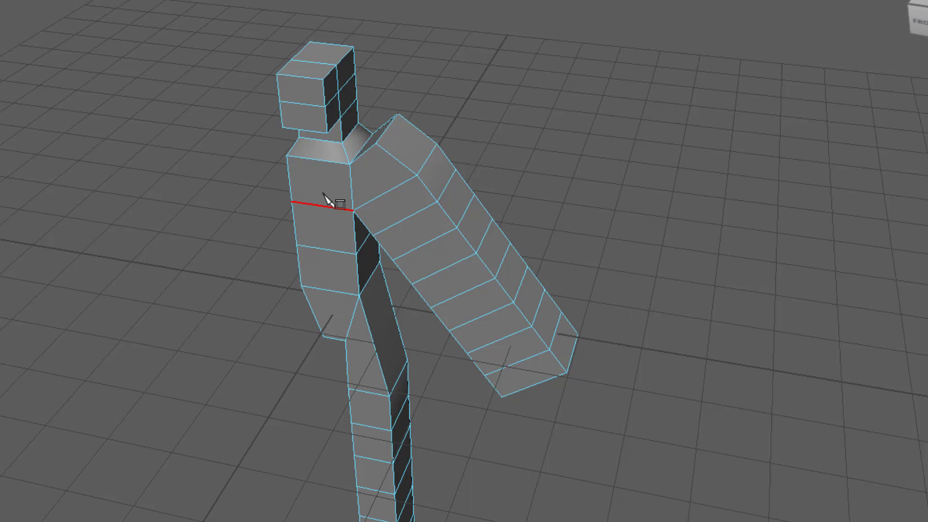
pyautogui.press('ctrl')
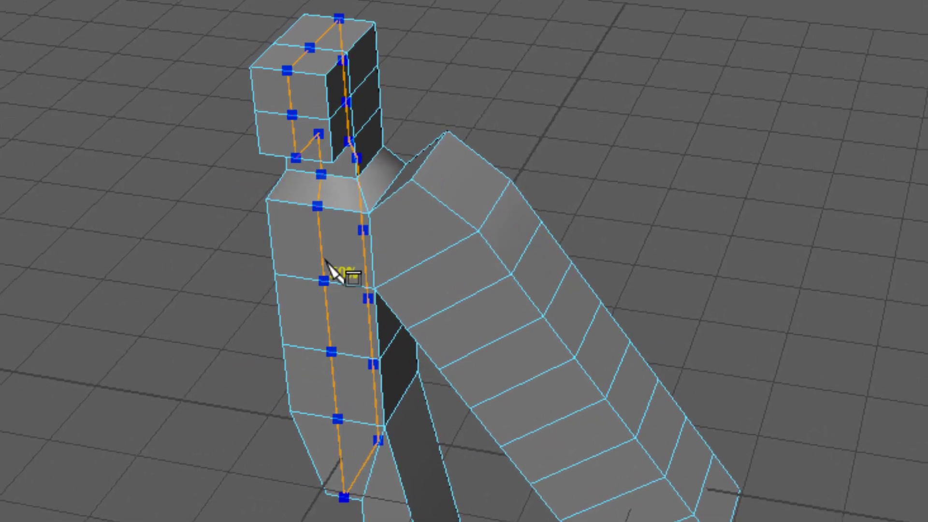
pyautogui.keyDown('ctrl'); pyautogui.scroll(3, 324, 194); pyautogui.keyUp('ctrl')
pyautogui.keyDown('ctrl'); pyautogui.scroll(3, 327, 263); pyautogui.keyUp('ctrl')
pyautogui.keyDown('alt'); pyautogui.moveTo(126, 263); pyautogui.dragTo(332, 338, button='middle'); pyautogui.keyUp('alt')
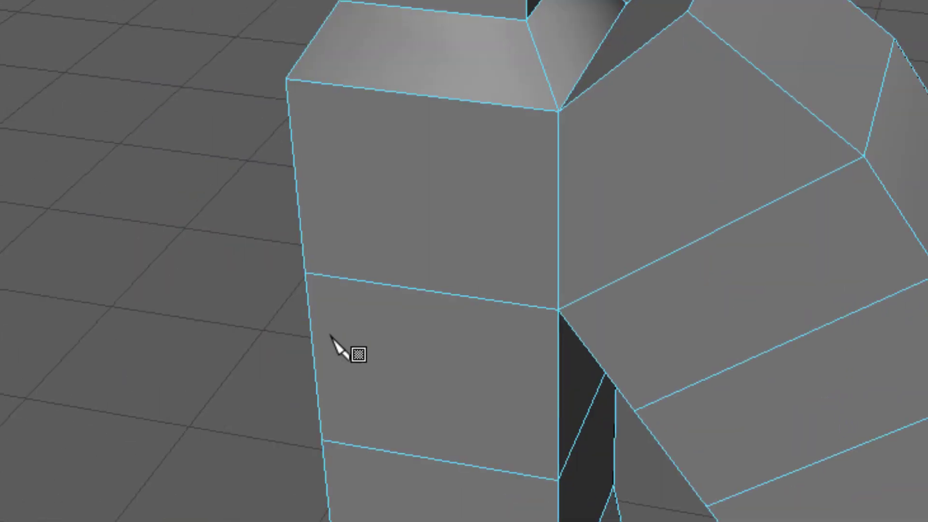
pyautogui.press('ctrl')
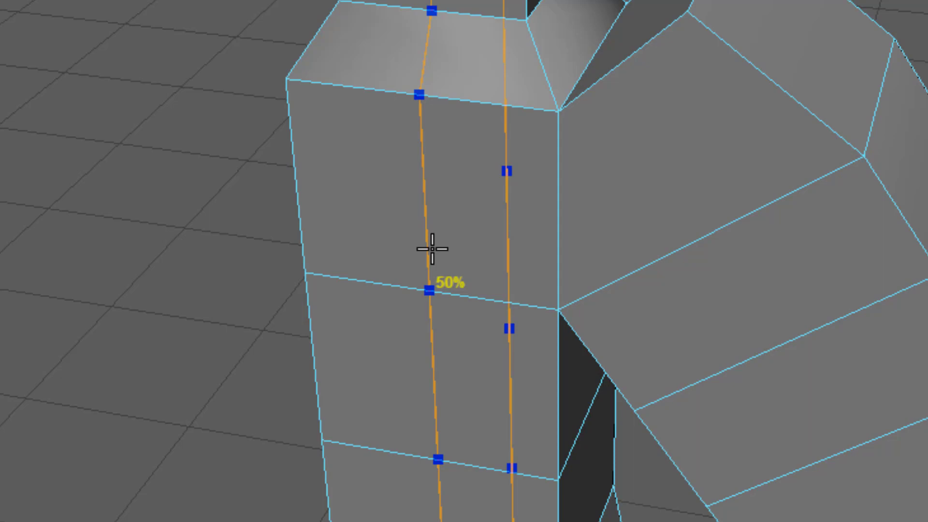
pyautogui.keyDown('ctrl'); pyautogui.middleClick(432, 249); pyautogui.keyUp('ctrl')
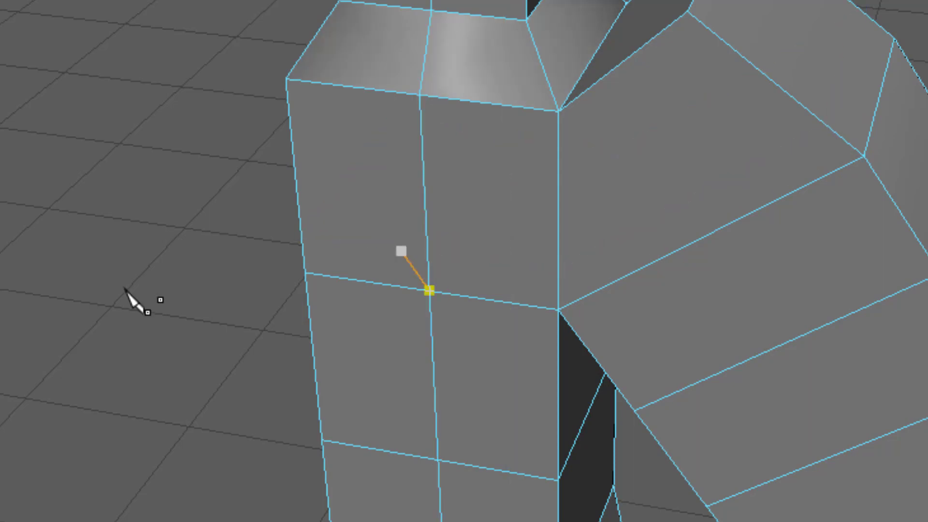
# Select the face loop running around the armless half of the head and torso and delete it.
pyautogui.scroll(-4, 57, 254)
pyautogui.keyDown('alt'); pyautogui.moveTo(71, 274); pyautogui.dragTo(374, 271, button='middle'); pyautogui.keyUp('alt')
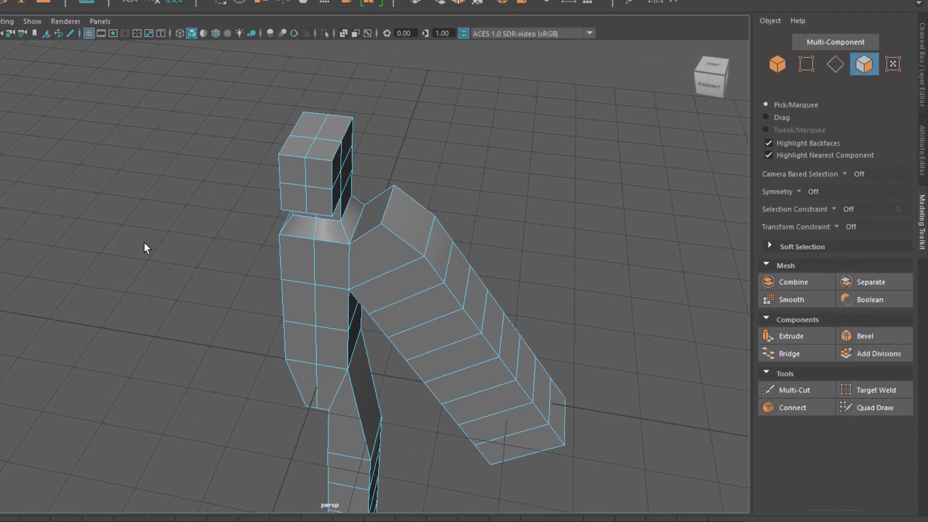
pyautogui.click(290, 171)
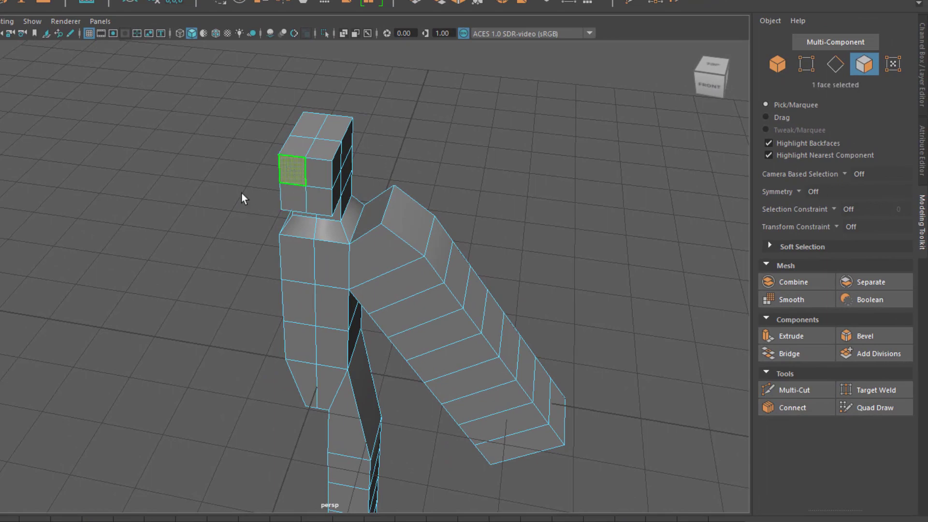
pyautogui.moveTo(244, 197)
pyautogui.keyDown('alt'); pyautogui.mouseDown()
pyautogui.moveTo(274, 191)
pyautogui.moveTo(241, 192)
pyautogui.mouseUp(); pyautogui.keyUp('alt')
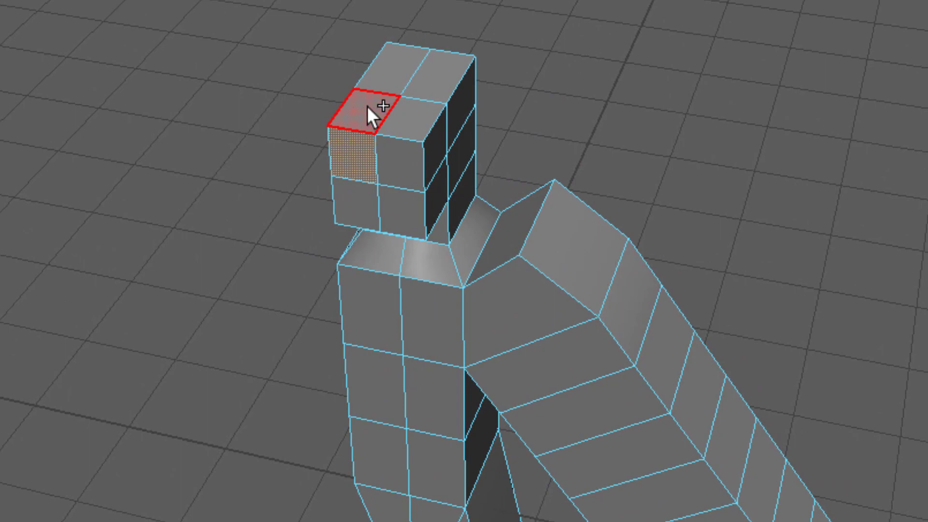
pyautogui.click(367, 106)
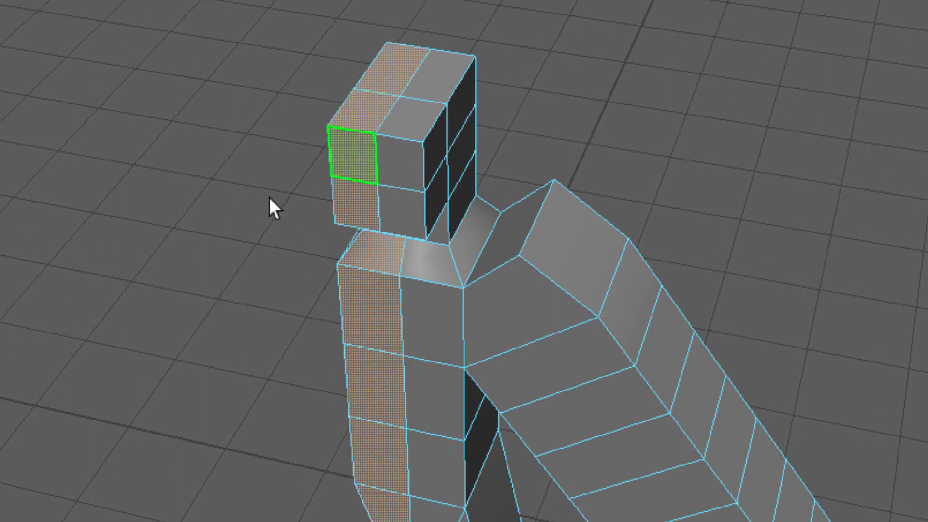
pyautogui.keyDown('alt'); pyautogui.moveTo(271, 203); pyautogui.dragTo(249, 308); pyautogui.keyUp('alt')
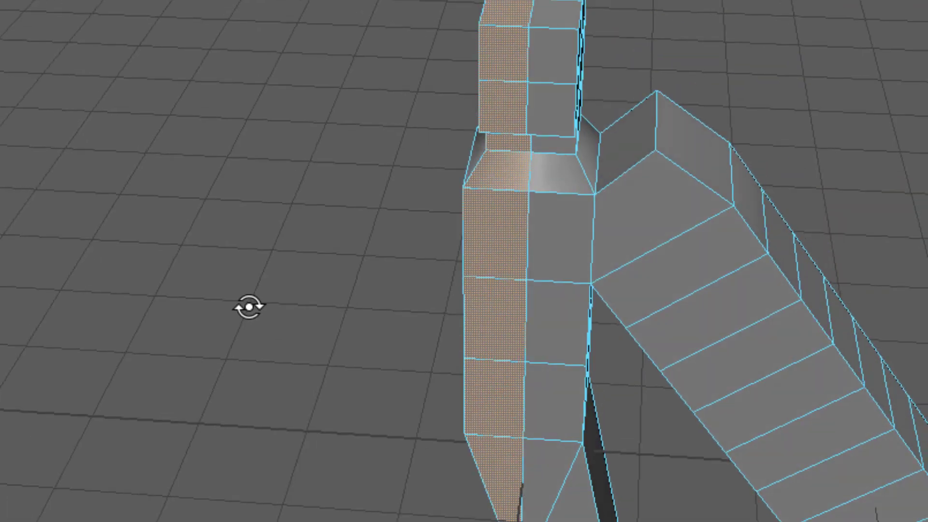
pyautogui.press('Delete')
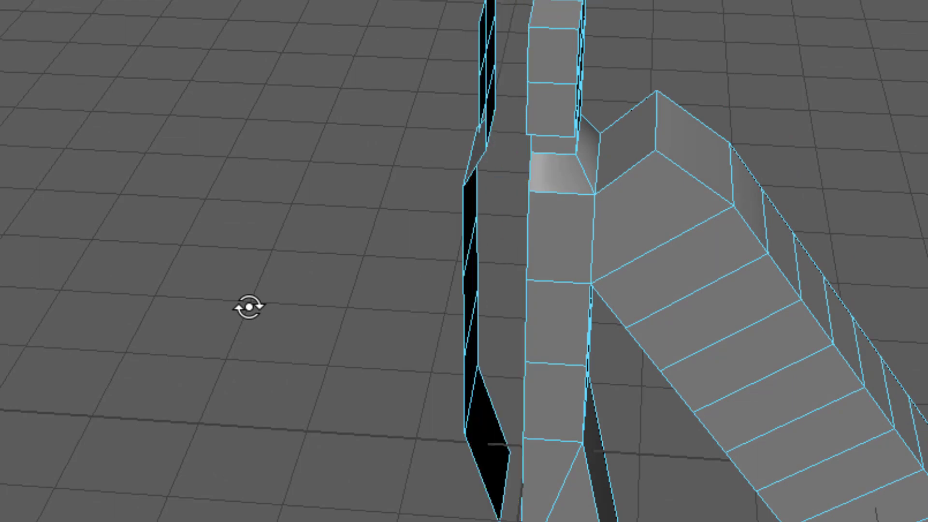
# Remove the detached outer side faces left on the armless half of the figure.
pyautogui.doubleClick(488, 66)
pyautogui.scroll(-3, 262, 139)
pyautogui.keyDown('alt'); pyautogui.moveTo(262, 139); pyautogui.dragTo(242, 190); pyautogui.keyUp('alt')
pyautogui.click(148, 212)
pyautogui.scroll(-2, 148, 212)
pyautogui.scroll(2, 242, 190)
pyautogui.keyDown('alt'); pyautogui.moveTo(241, 189); pyautogui.dragTo(174, 141, button='middle'); pyautogui.keyUp('alt')
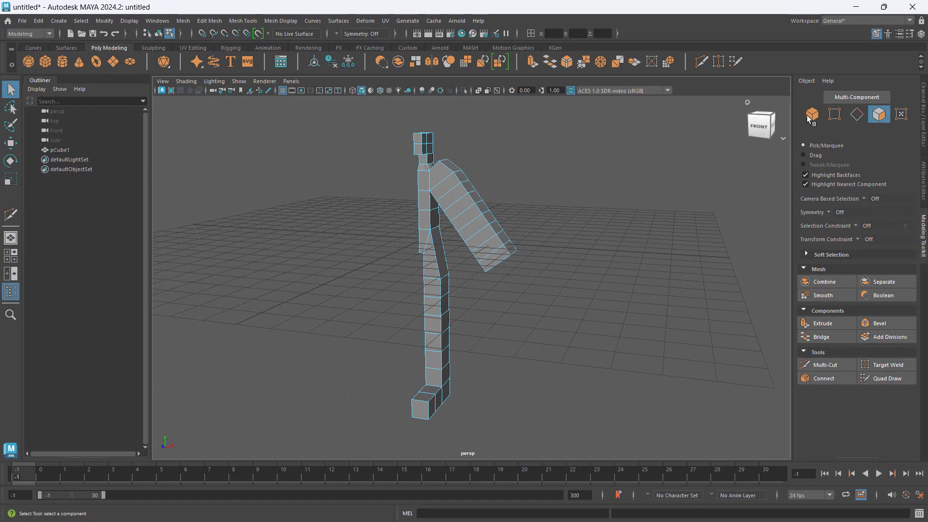
# Select the half figure in object mode and open the Duplicate Special options.
pyautogui.click(813, 116)
pyautogui.click(812, 116)
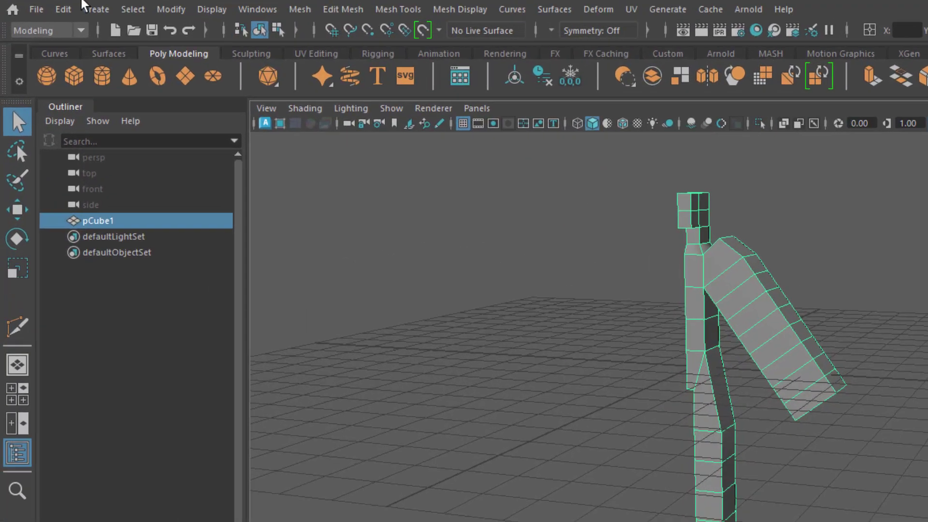
pyautogui.click(42, 21)
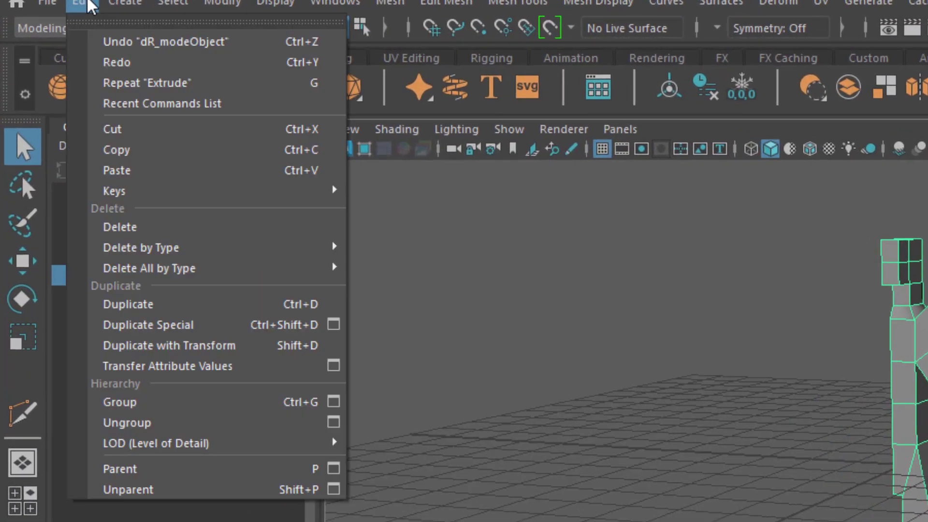
pyautogui.moveTo(799, 221); pyautogui.dragTo(927, 521)
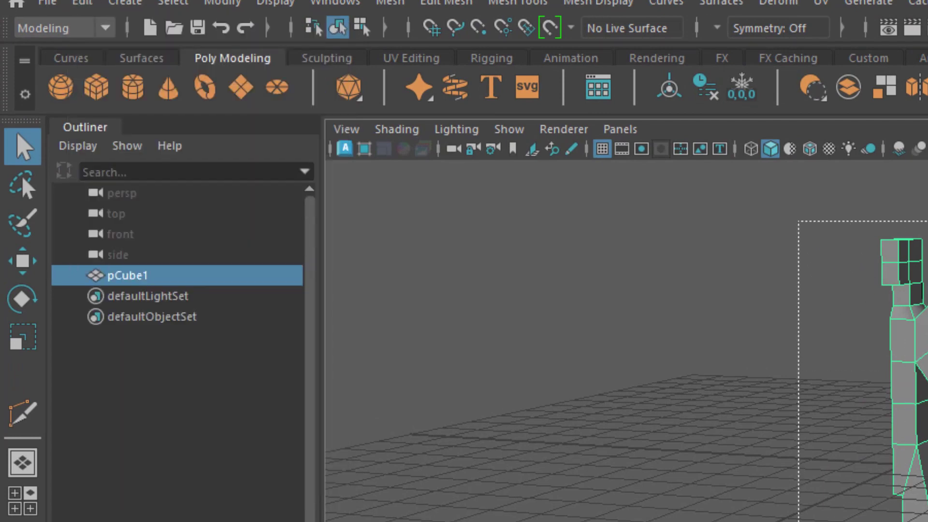
pyautogui.click(82, 4)
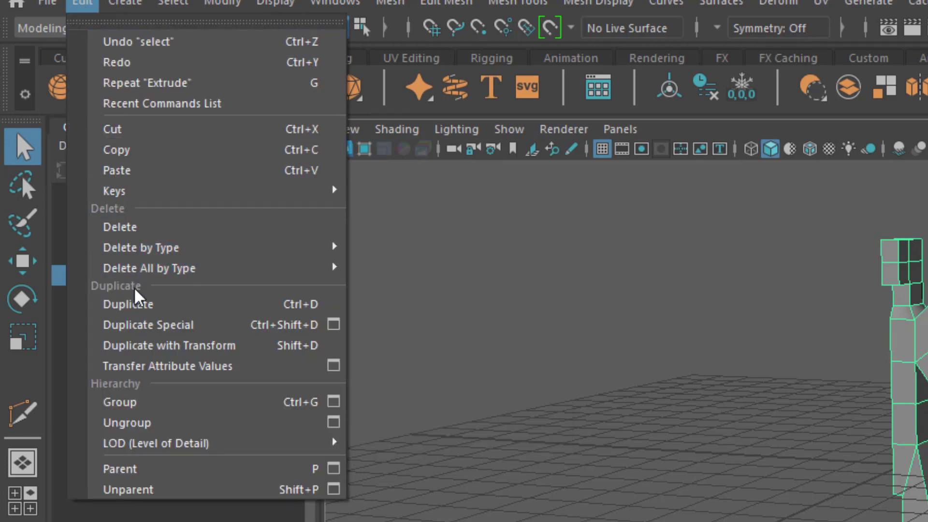
pyautogui.click(333, 324)
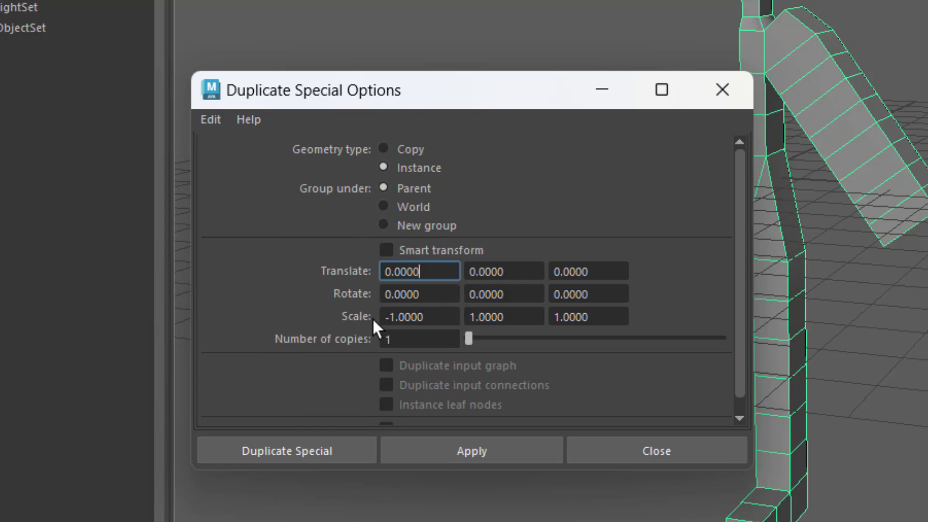
# Create a mirrored instance of the half figure with an X scale of -1 and close the options.
pyautogui.click(437, 322)
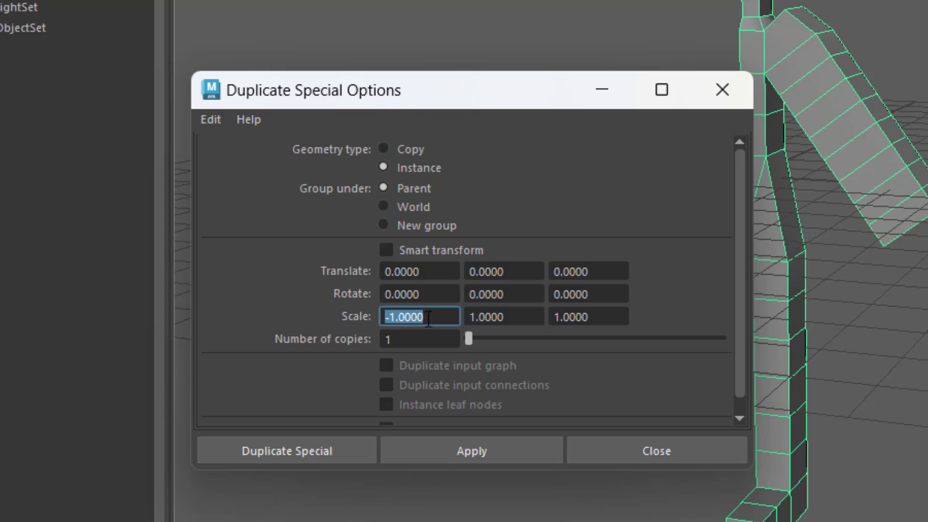
pyautogui.write('-1')
pyautogui.click(481, 457)
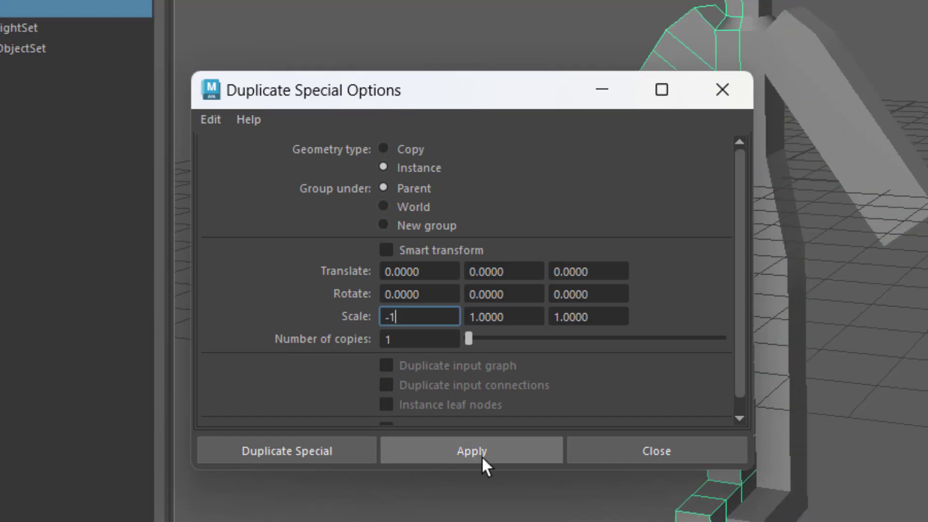
pyautogui.click(636, 454)
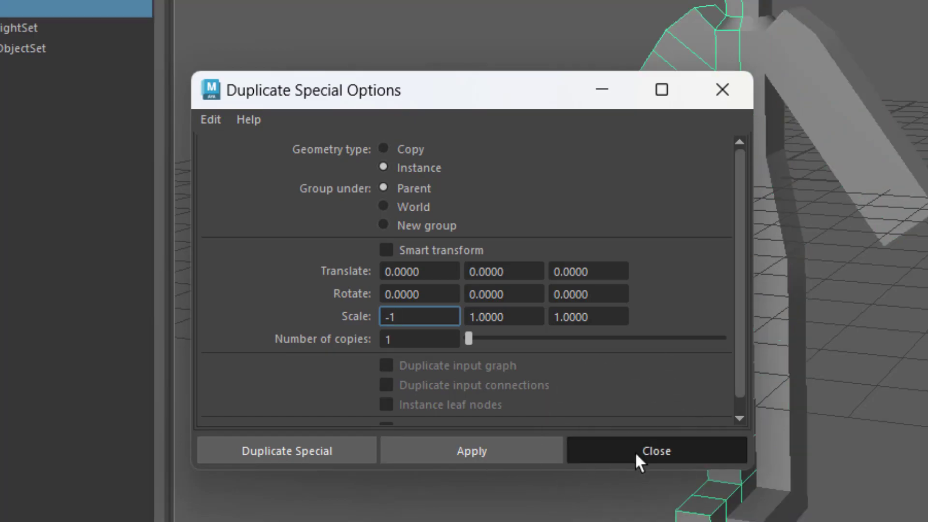
# Select the original half and its mirrored instance in turn to examine how the figure is divided into objects.
pyautogui.keyDown('alt'); pyautogui.moveTo(349, 428); pyautogui.dragTo(263, 373); pyautogui.keyUp('alt')
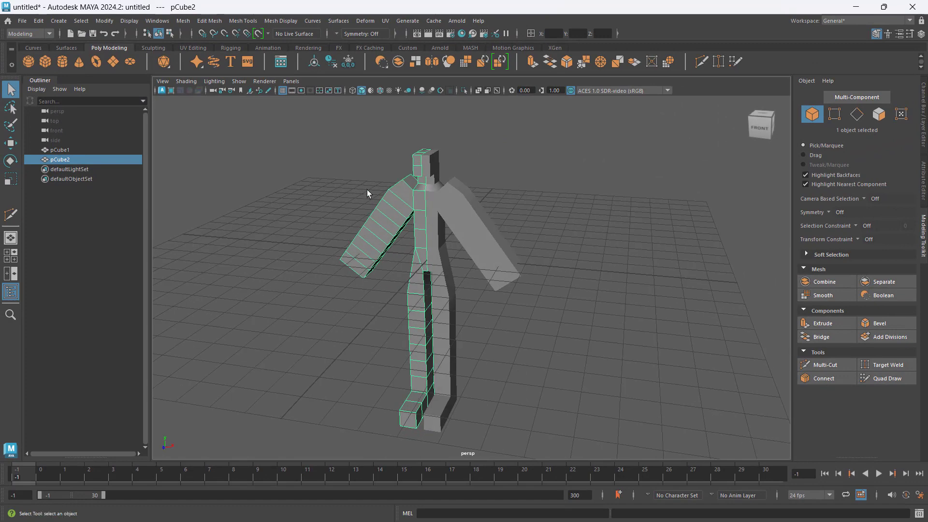
pyautogui.click(425, 170)
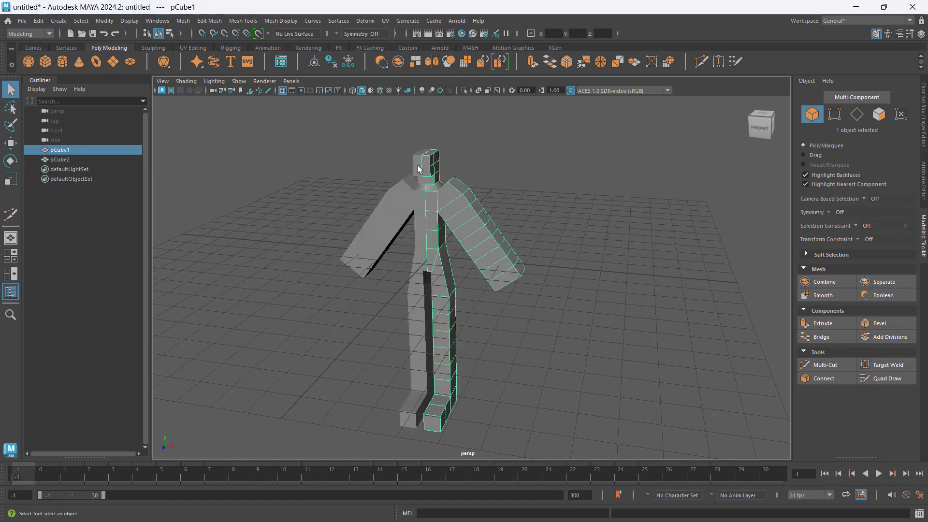
pyautogui.click(418, 169)
pyautogui.scroll(-2, 262, 238)
pyautogui.keyDown('alt'); pyautogui.moveTo(262, 238); pyautogui.dragTo(286, 244); pyautogui.keyUp('alt')
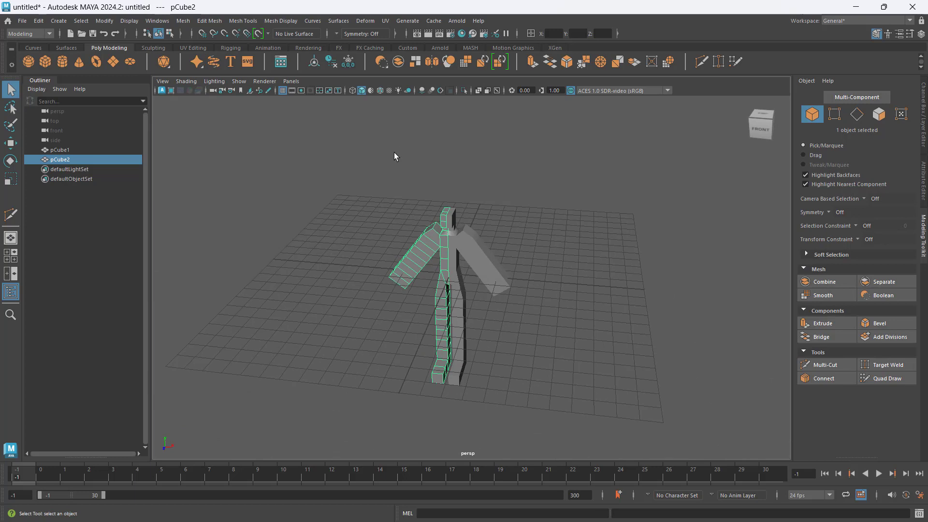
pyautogui.moveTo(393, 152); pyautogui.dragTo(476, 243)
pyautogui.click(491, 228)
pyautogui.click(458, 243)
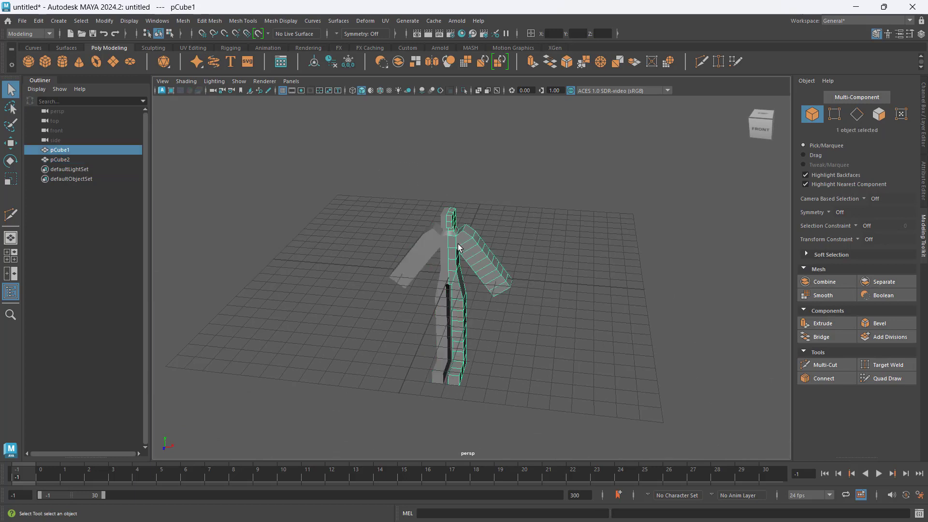
pyautogui.click(435, 238)
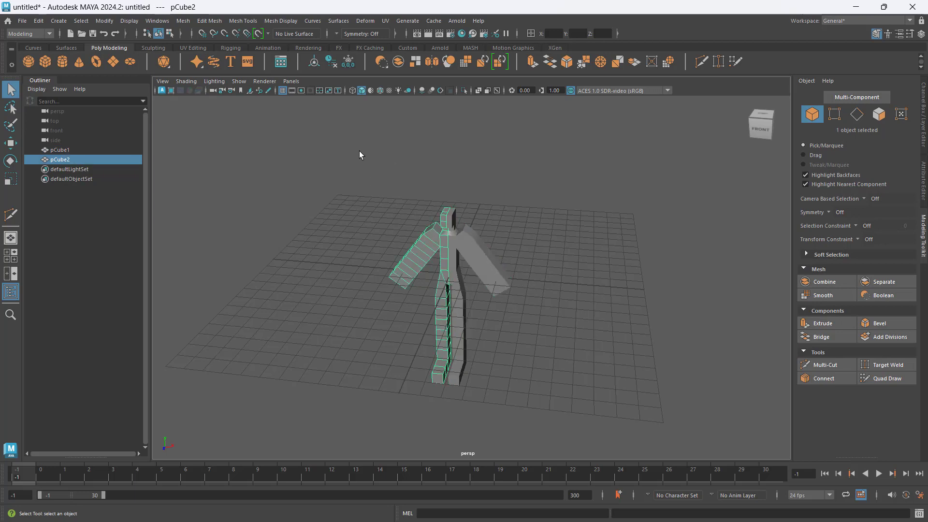
# Duplicate both halves of the figure together and place the copy about 12.6 units away in the negative X direction.
pyautogui.moveTo(359, 152); pyautogui.dragTo(518, 281)
pyautogui.press('w')
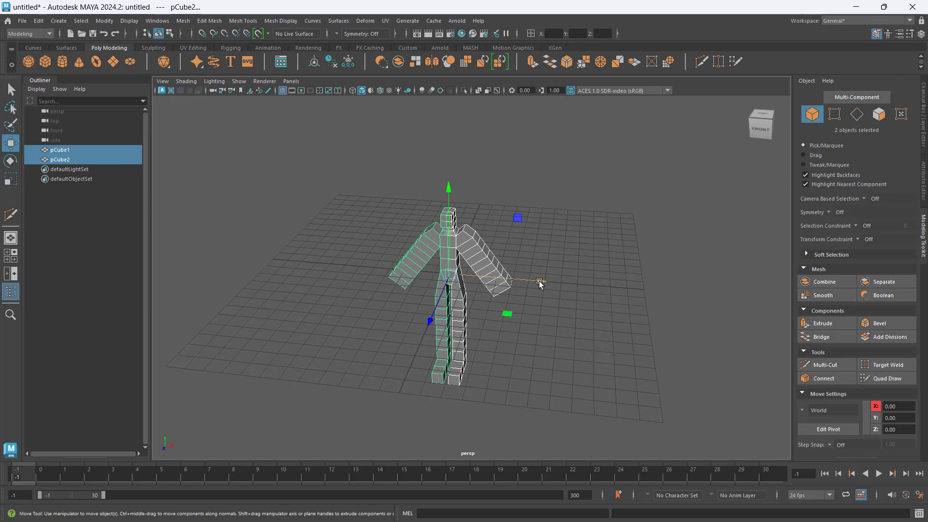
pyautogui.moveTo(540, 281)
pyautogui.keyDown('shift'); pyautogui.mouseDown()
pyautogui.moveTo(300, 237)
pyautogui.moveTo(348, 235)
pyautogui.mouseUp(); pyautogui.keyUp('shift')
pyautogui.moveTo(334, 379)
pyautogui.keyDown('alt'); pyautogui.mouseDown()
pyautogui.moveTo(411, 368)
pyautogui.moveTo(343, 376)
pyautogui.mouseUp(); pyautogui.keyUp('alt')
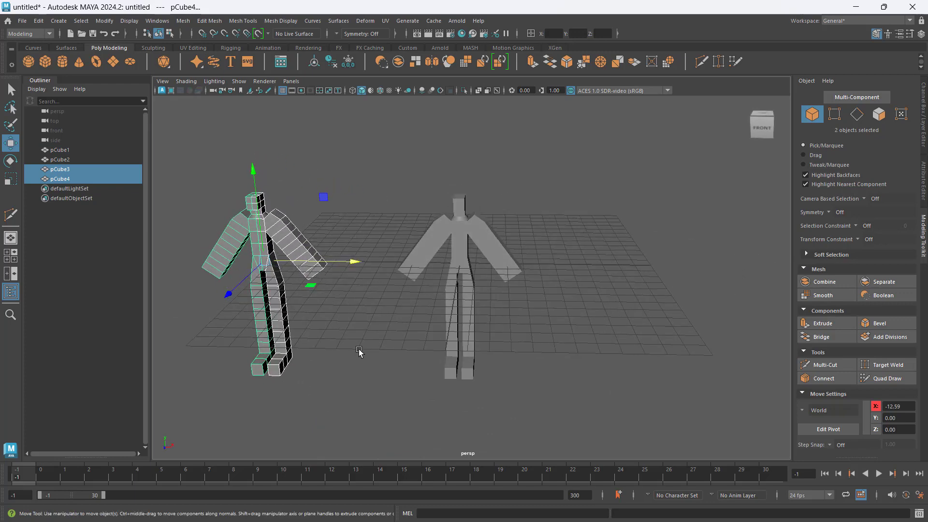
pyautogui.keyDown('alt'); pyautogui.moveTo(362, 314); pyautogui.dragTo(417, 302, button='middle'); pyautogui.keyUp('alt')
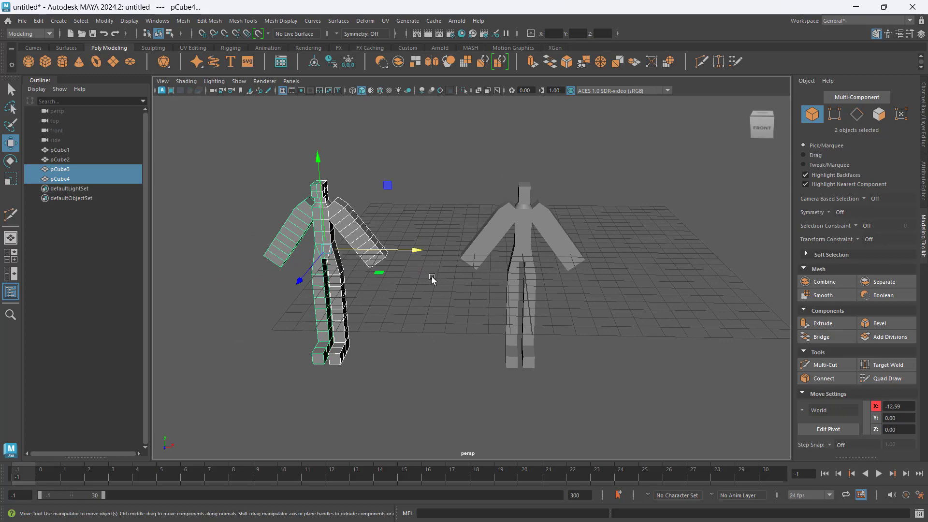
pyautogui.scroll(5, 303, 194)
pyautogui.keyDown('alt'); pyautogui.moveTo(259, 120); pyautogui.dragTo(343, 143, button='middle'); pyautogui.keyUp('alt')
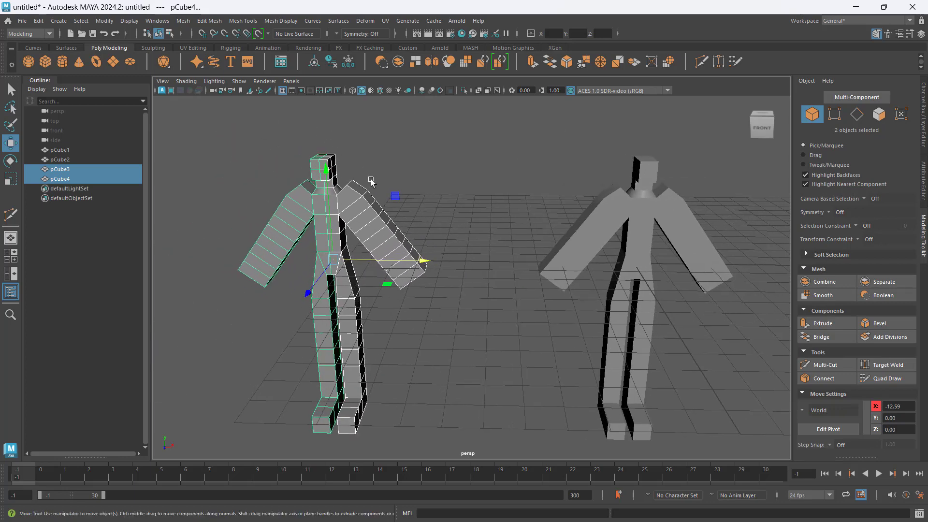
# Combine the two halves of the duplicated figure into a single mesh.
pyautogui.press('ctrl')
pyautogui.click(183, 21)
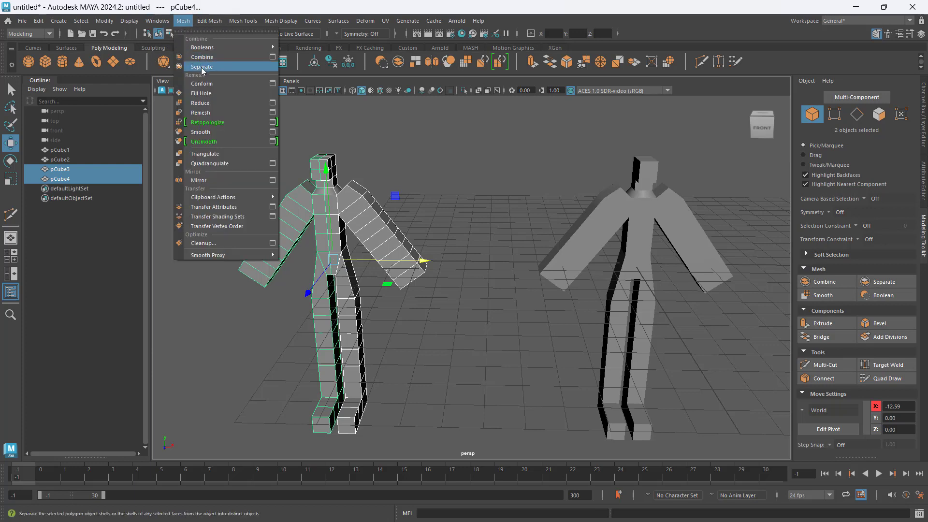
pyautogui.press('ctrl')
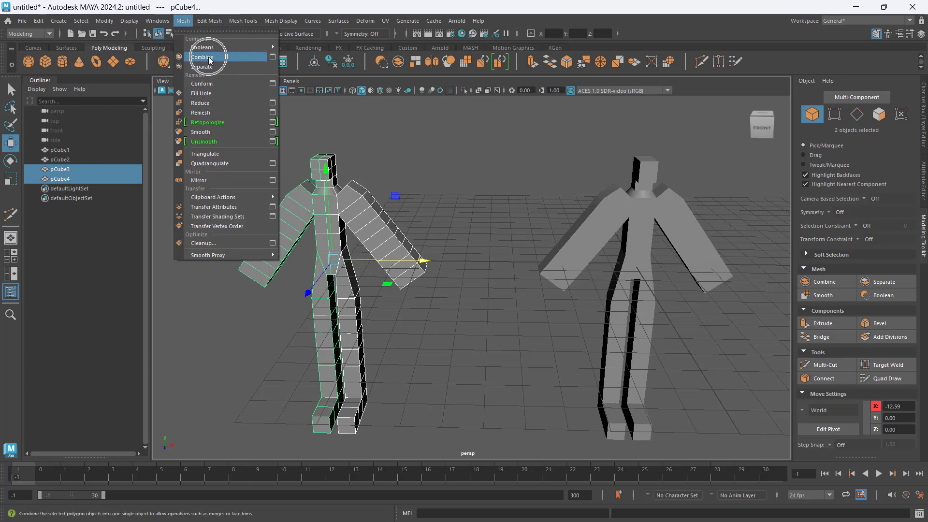
pyautogui.press('ctrl')
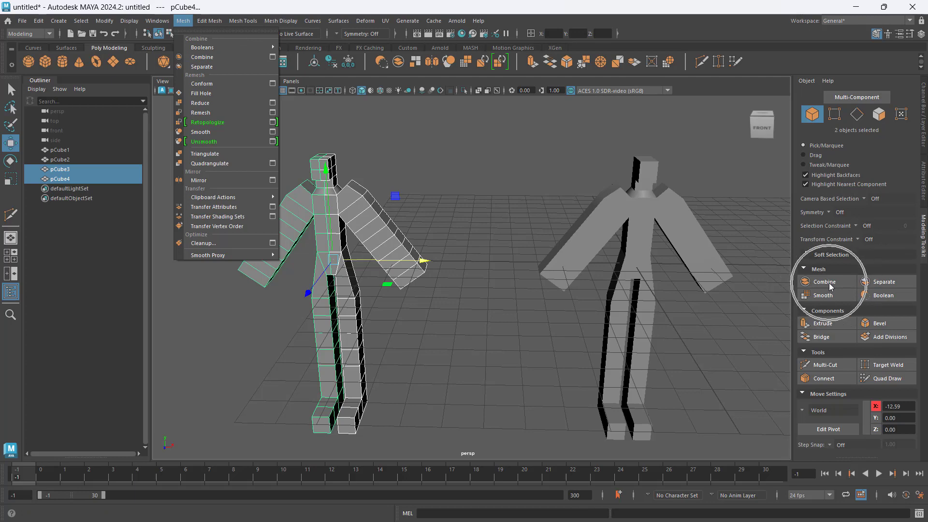
pyautogui.click(831, 286)
pyautogui.keyDown('alt'); pyautogui.moveTo(263, 309); pyautogui.dragTo(294, 234); pyautogui.keyUp('alt')
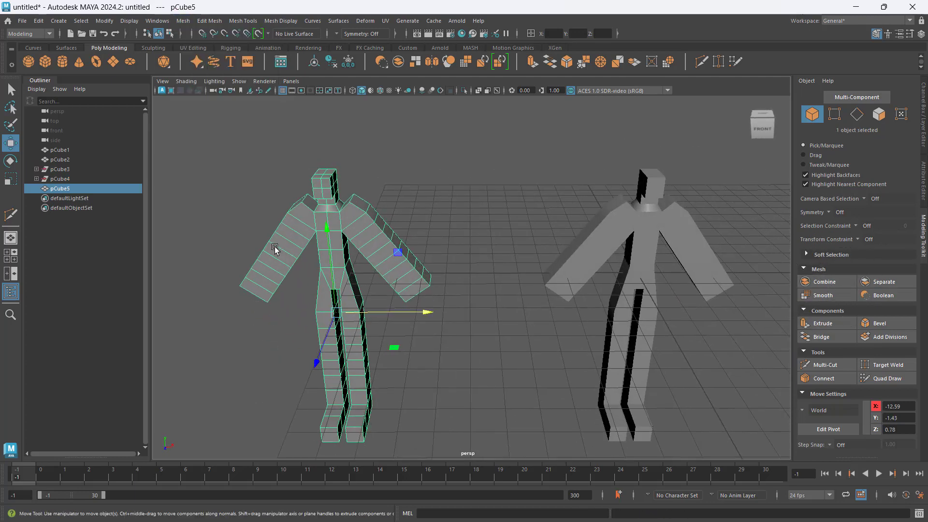
# Select all vertices of the combined figure, merge them, and return to object mode.
pyautogui.click(835, 114)
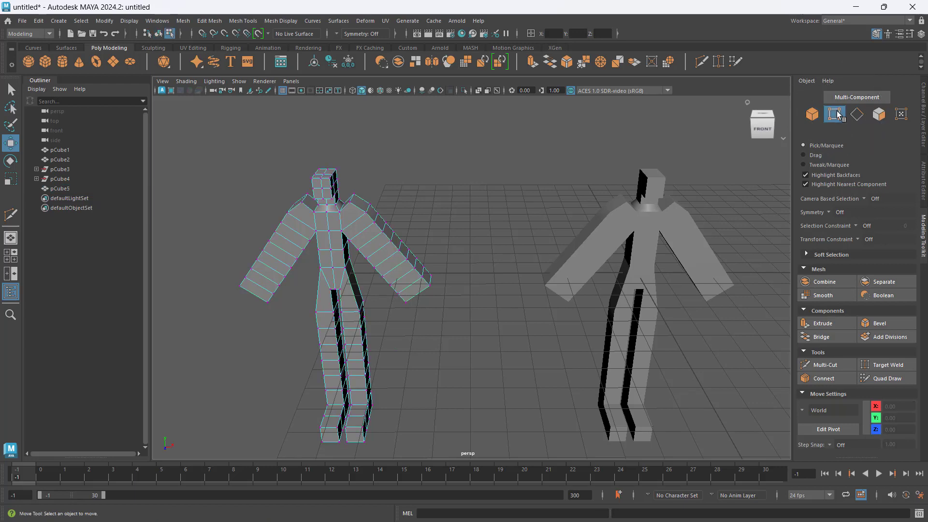
pyautogui.moveTo(200, 121); pyautogui.dragTo(467, 454)
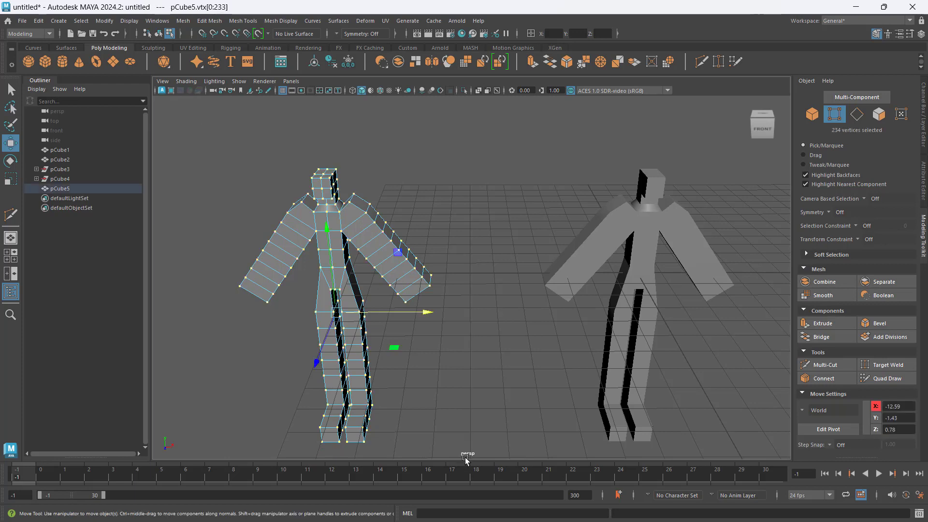
pyautogui.moveTo(199, 129); pyautogui.dragTo(478, 455)
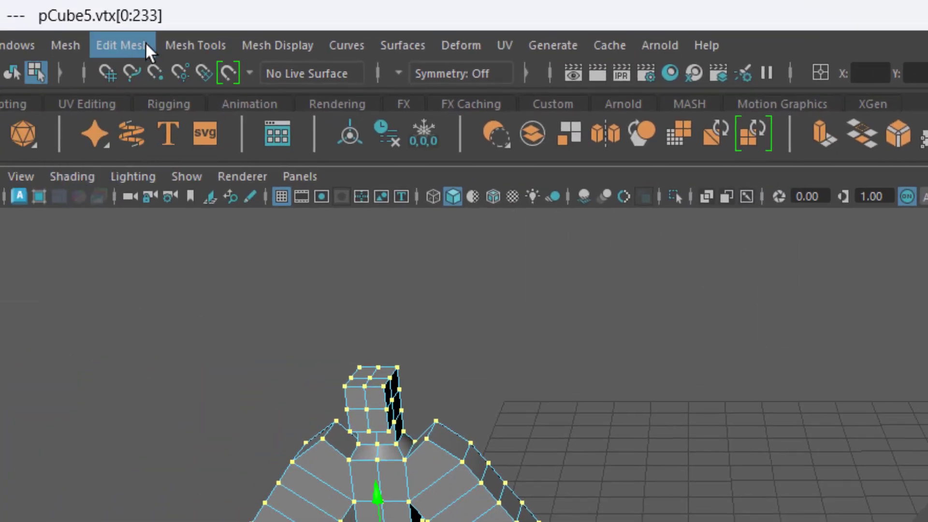
pyautogui.click(118, 43)
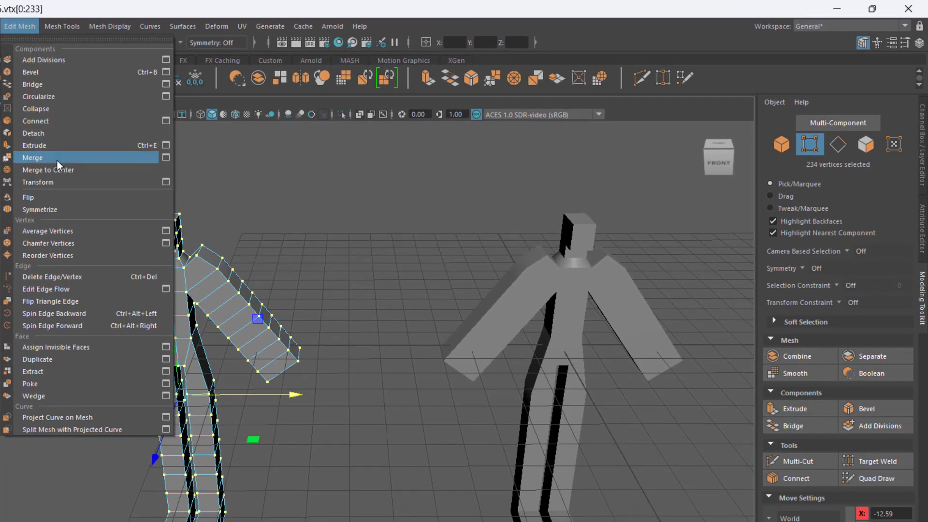
pyautogui.click(57, 158)
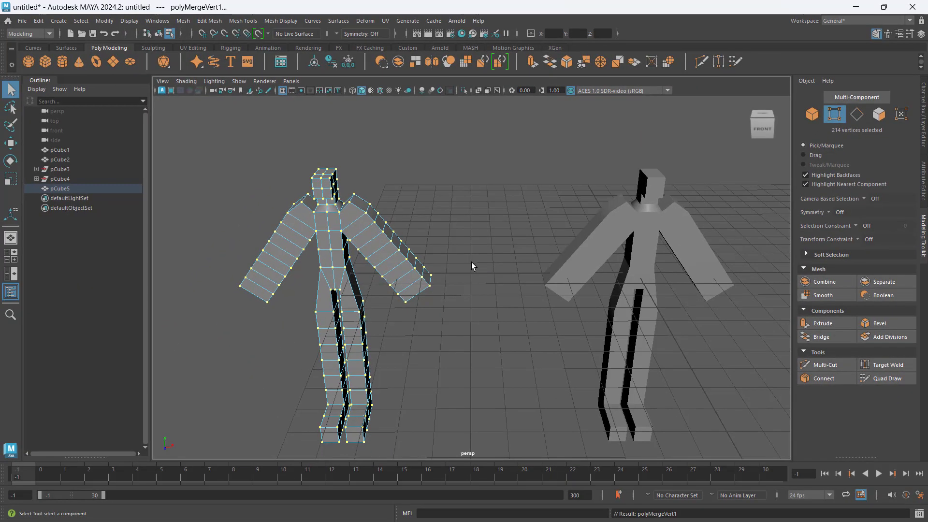
pyautogui.click(812, 114)
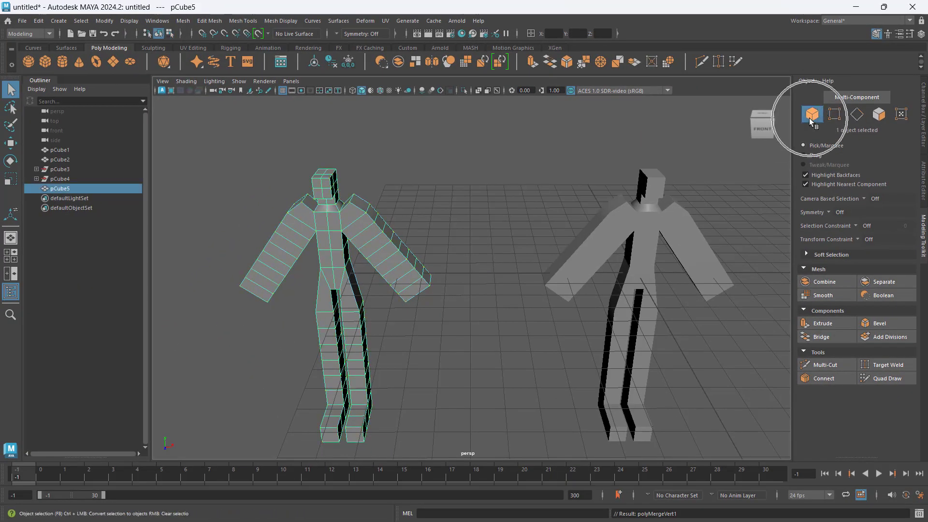
# Select the combined figure and both original halves, and delete all history in the scene.
pyautogui.click(62, 192)
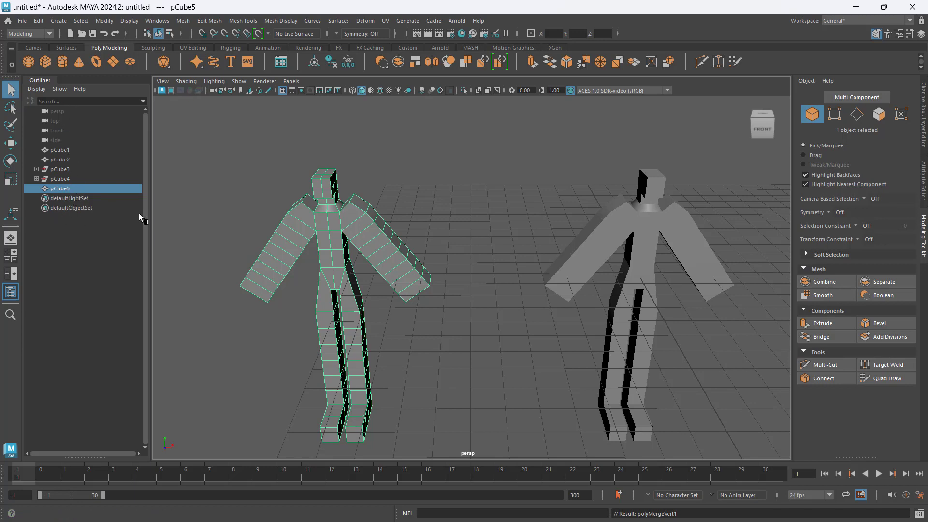
pyautogui.moveTo(242, 116); pyautogui.dragTo(716, 279)
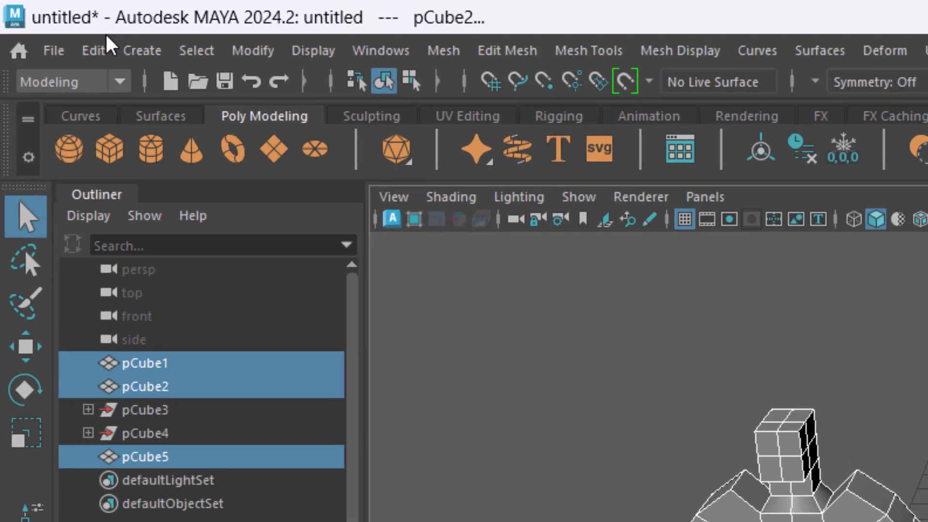
pyautogui.click(102, 49)
pyautogui.moveTo(146, 356)
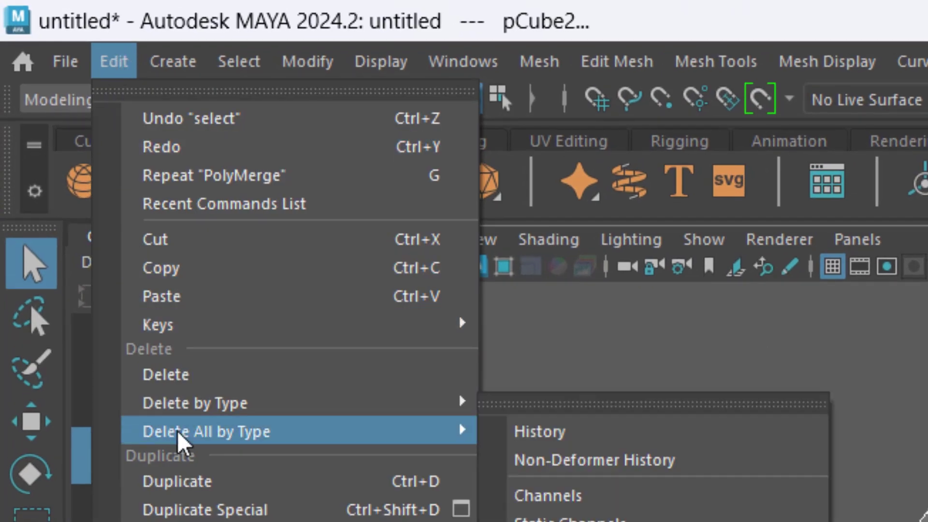
pyautogui.click(637, 430)
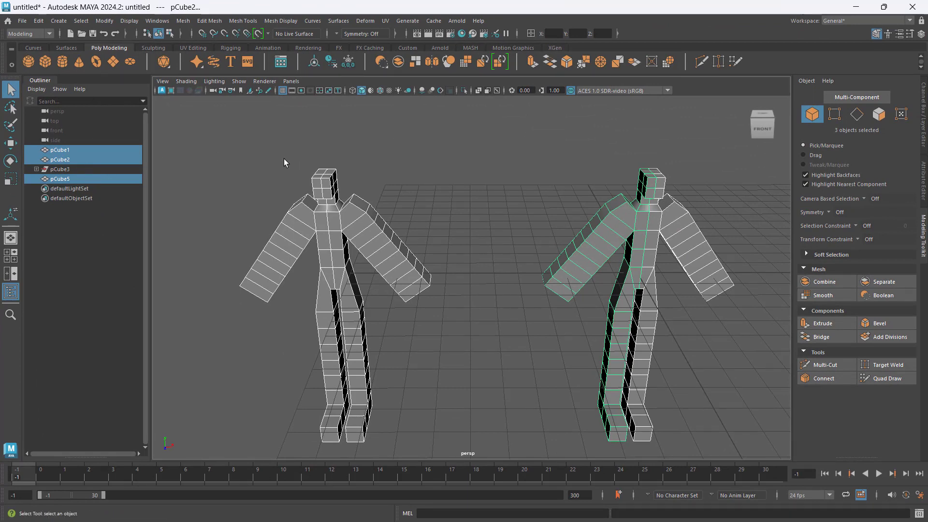
# Select the combined figure and rename it BASE_MESH_LV01.
pyautogui.click(263, 144)
pyautogui.moveTo(253, 138); pyautogui.dragTo(376, 228)
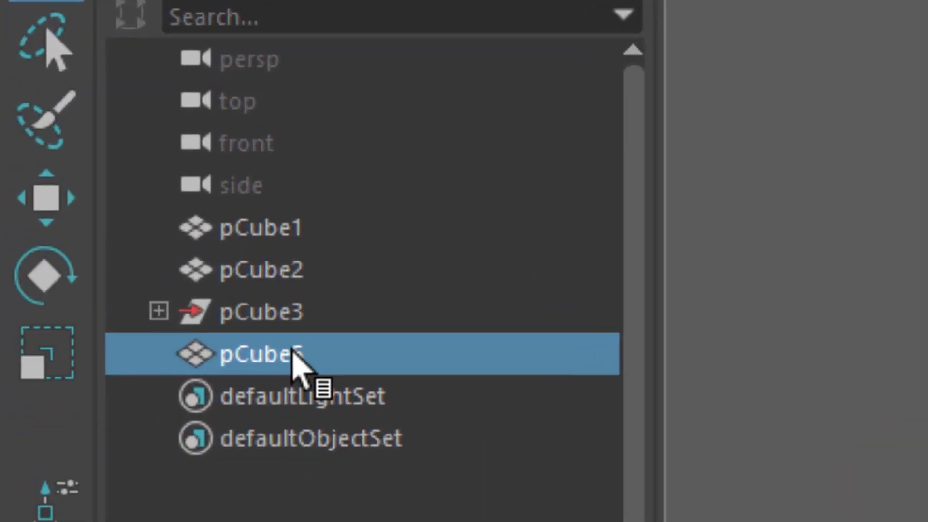
pyautogui.doubleClick(70, 181)
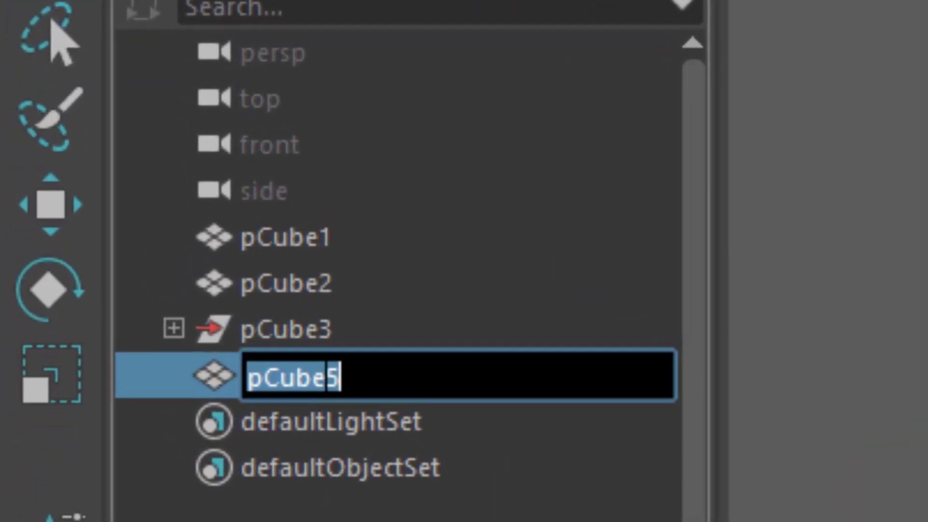
pyautogui.write('BASE_')
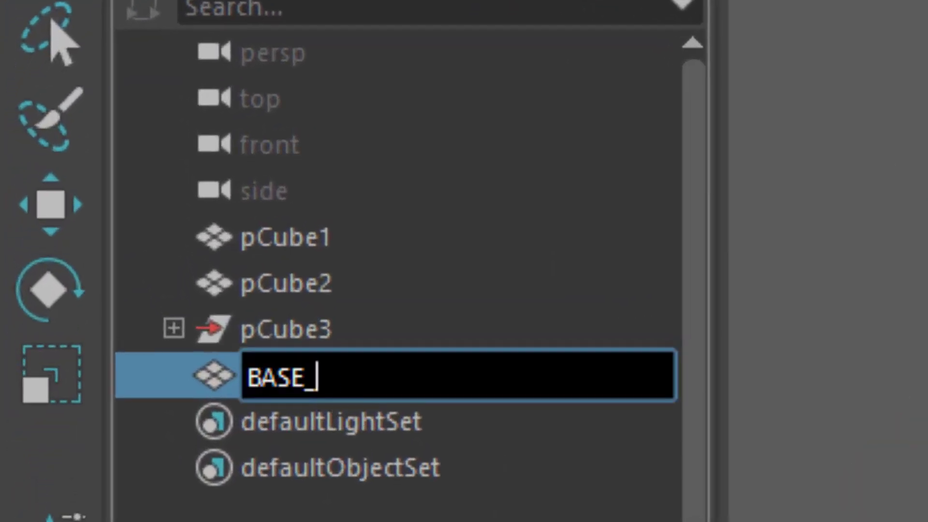
pyautogui.write('MESH_')
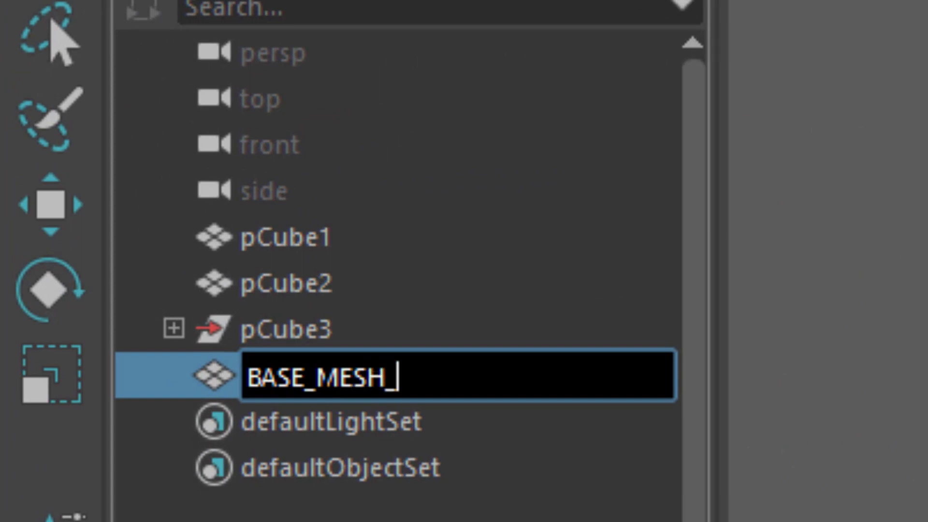
pyautogui.write('LV0')
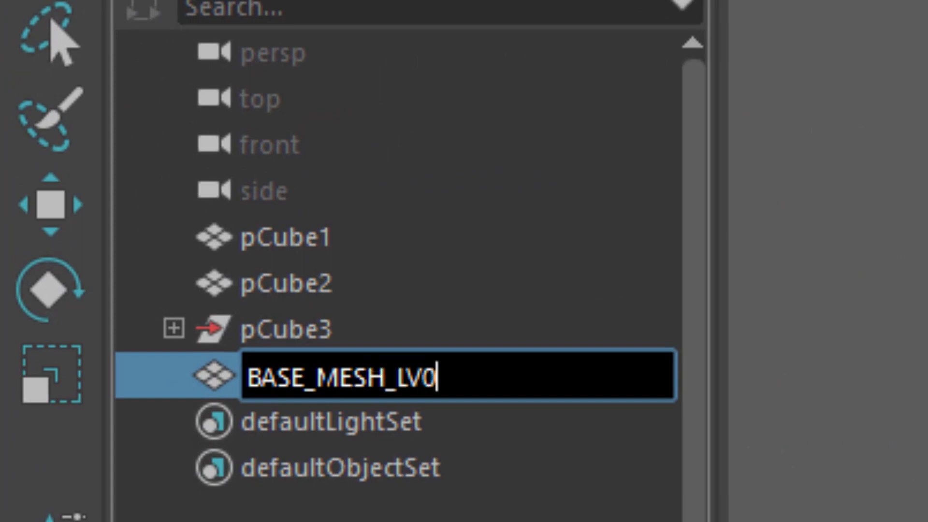
pyautogui.write('1')
pyautogui.press('Return')
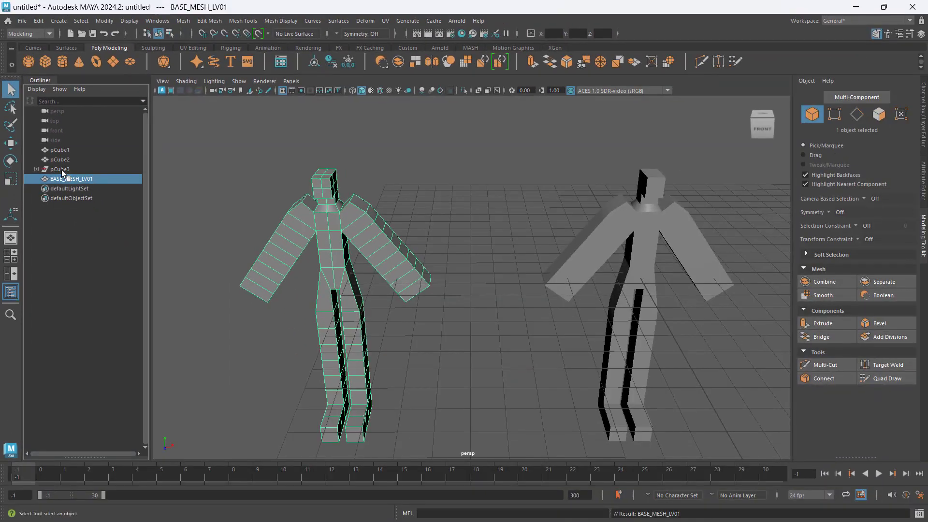
# Delete the leftover pCube3 group and the mirrored instance half of the original figure.
pyautogui.click(62, 170)
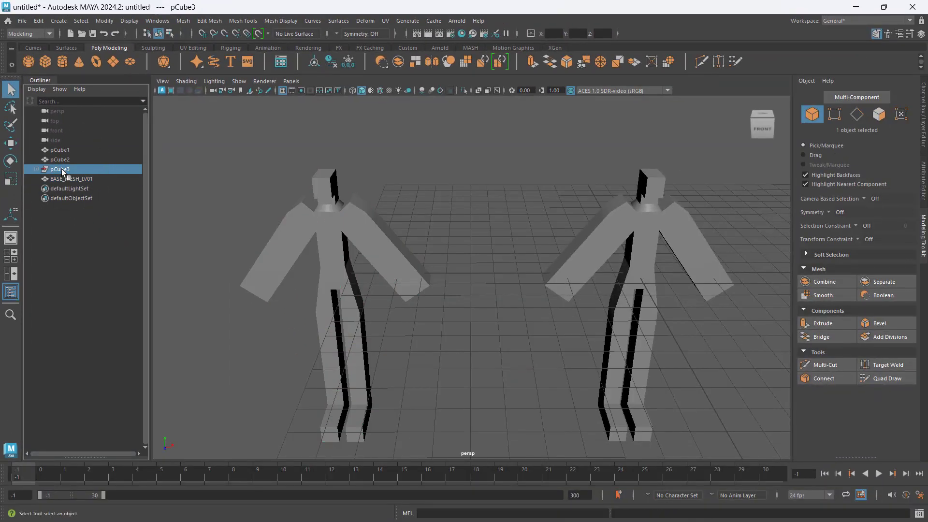
pyautogui.press('Delete')
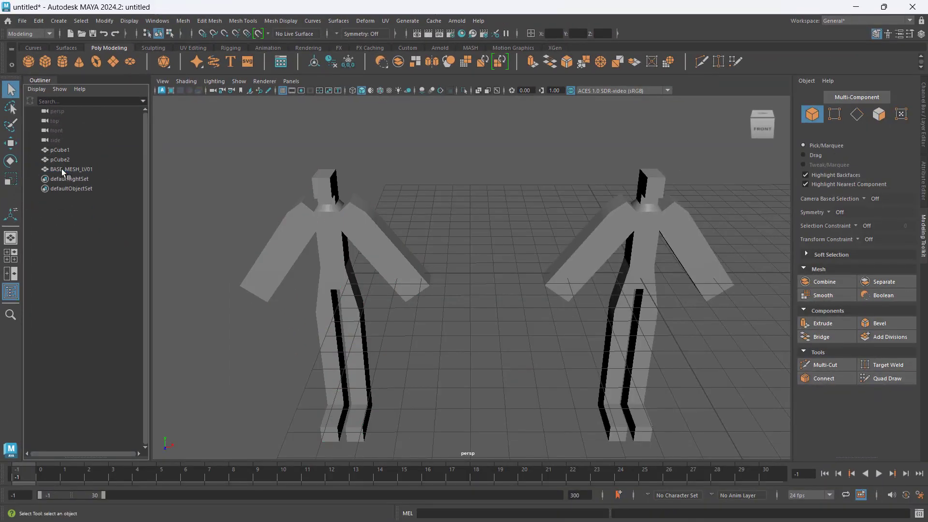
pyautogui.click(655, 230)
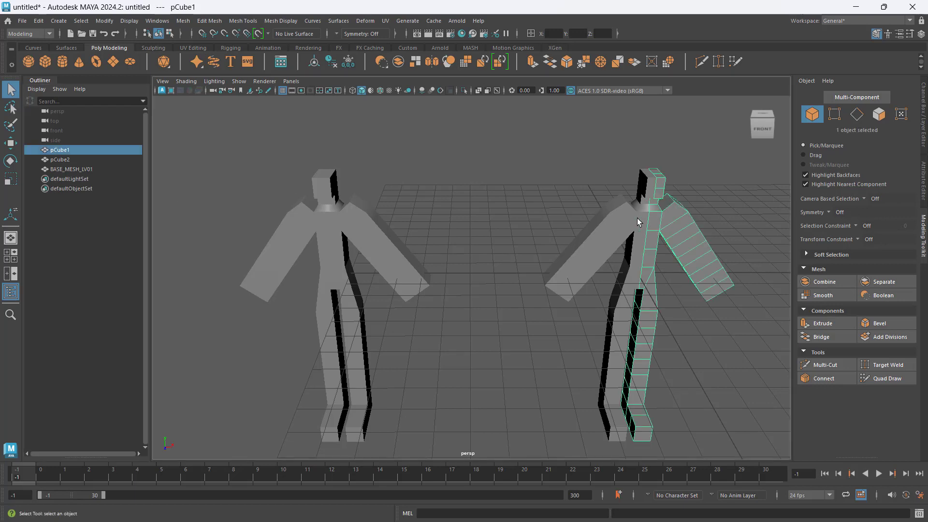
pyautogui.click(613, 215)
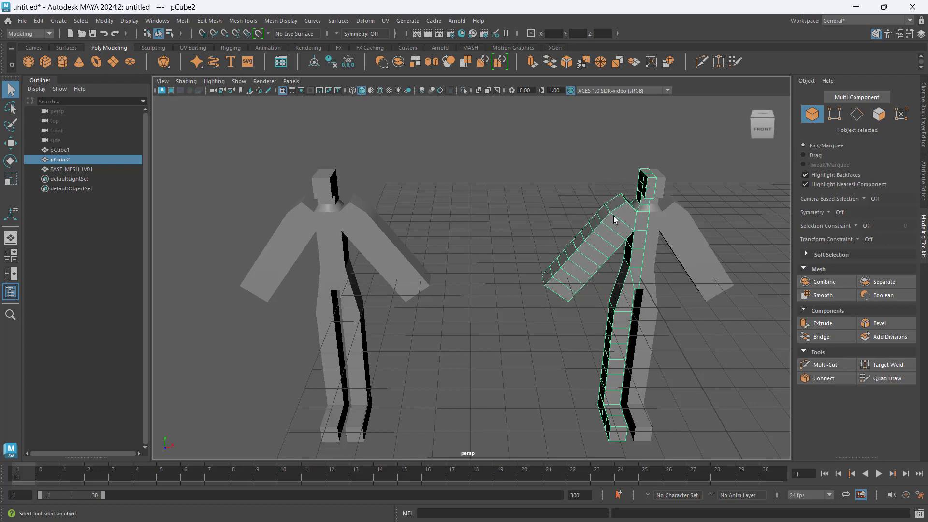
pyautogui.press('Delete')
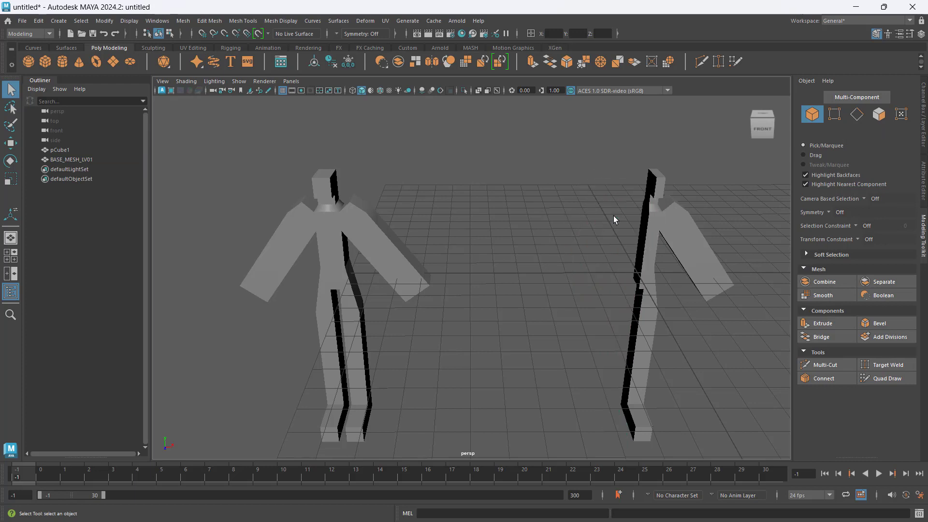
# Rename the remaining half figure pCube1 as BASE_MESH_ORIG and clear the selection.
pyautogui.doubleClick(65, 158)
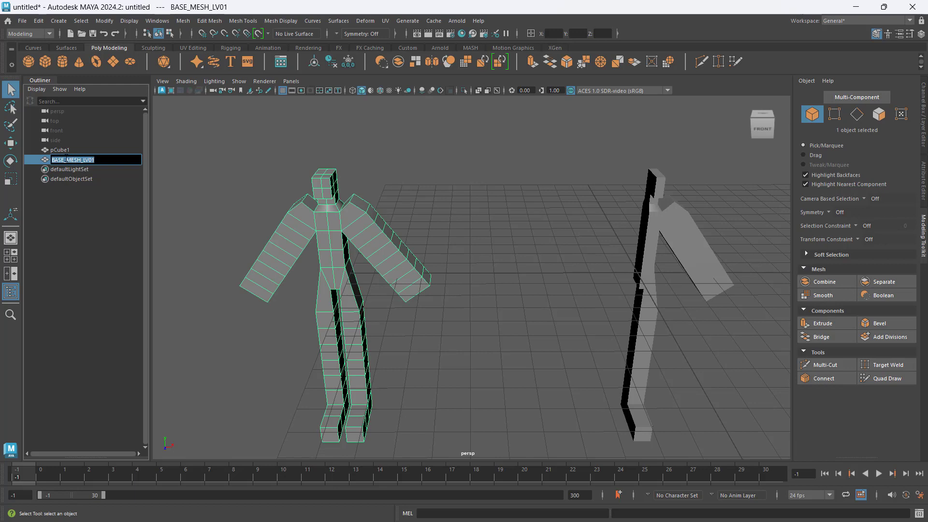
pyautogui.click(64, 152)
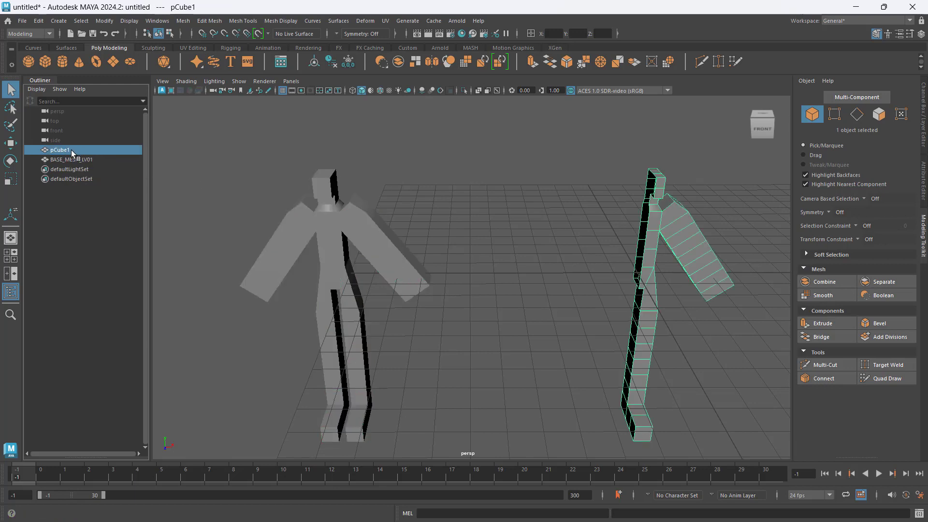
pyautogui.doubleClick(70, 149)
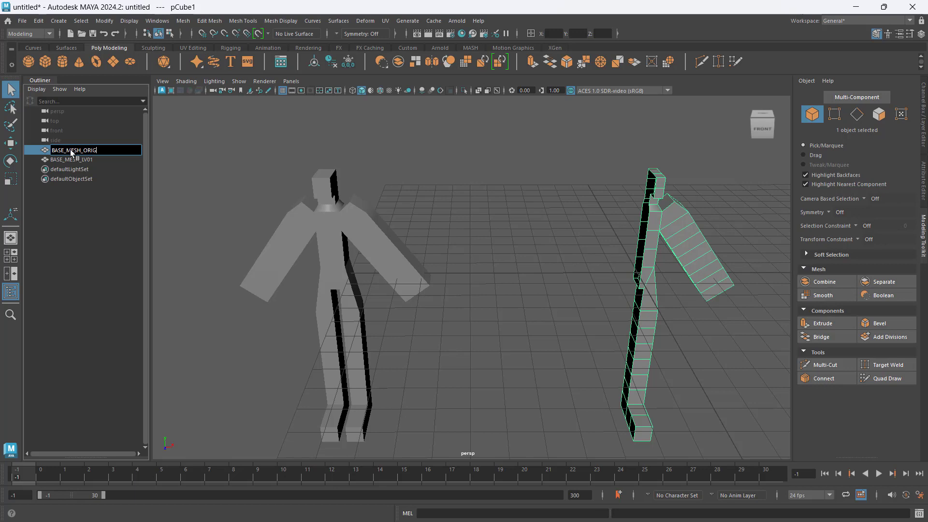
pyautogui.press('Return')
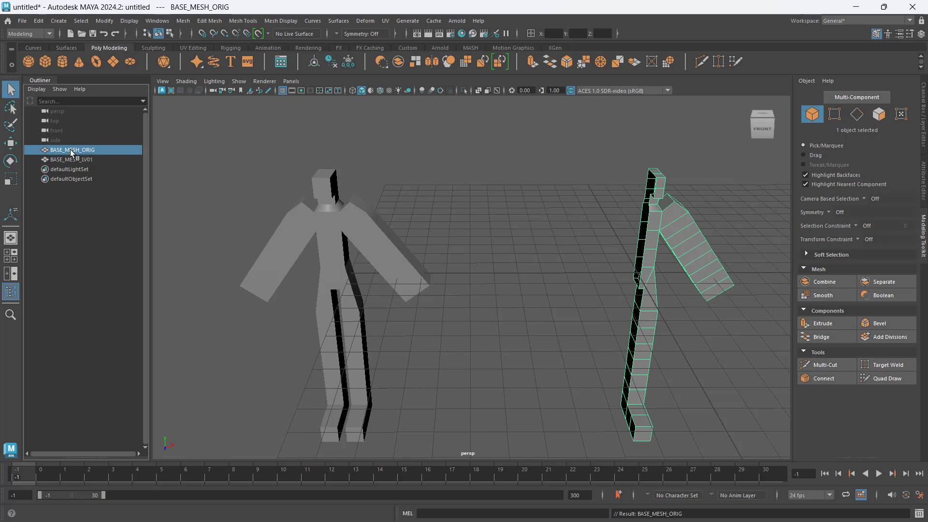
pyautogui.click(541, 195)
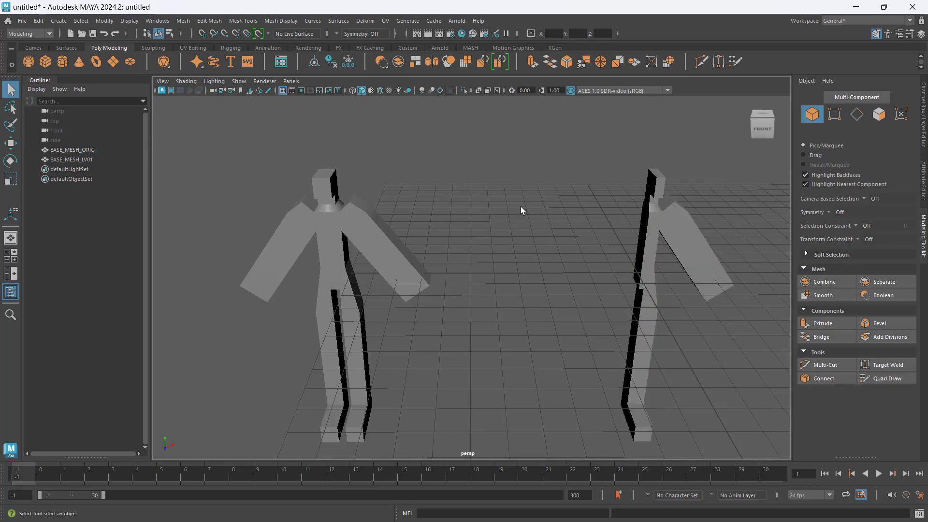
# Start saving the scene under a new name and open the MA206 folder in Documents, CIIT, 3rd TRIME AY 23-24.
pyautogui.click(24, 20)
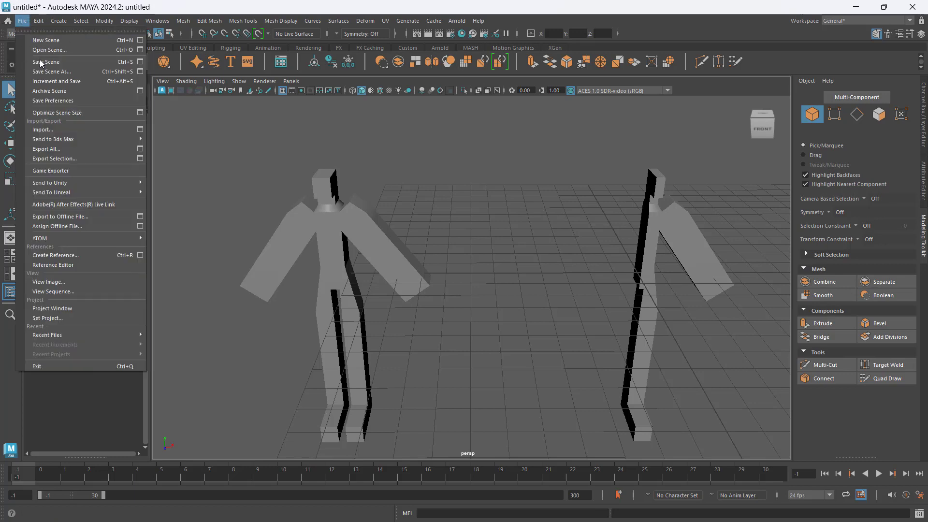
pyautogui.click(49, 72)
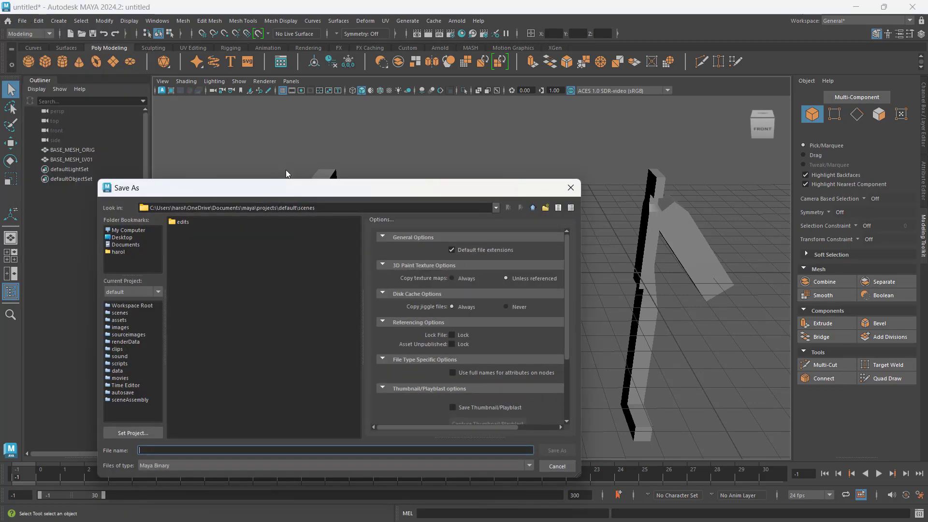
pyautogui.click(126, 245)
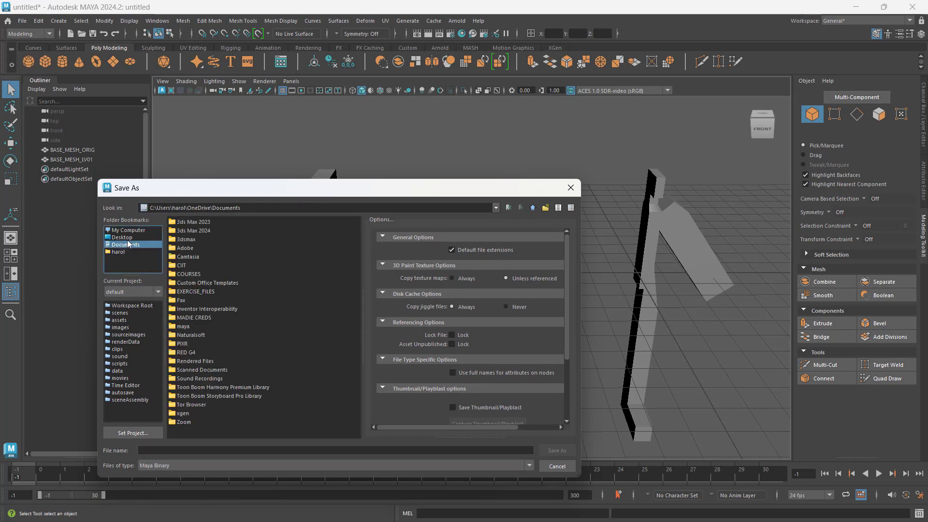
pyautogui.doubleClick(181, 265)
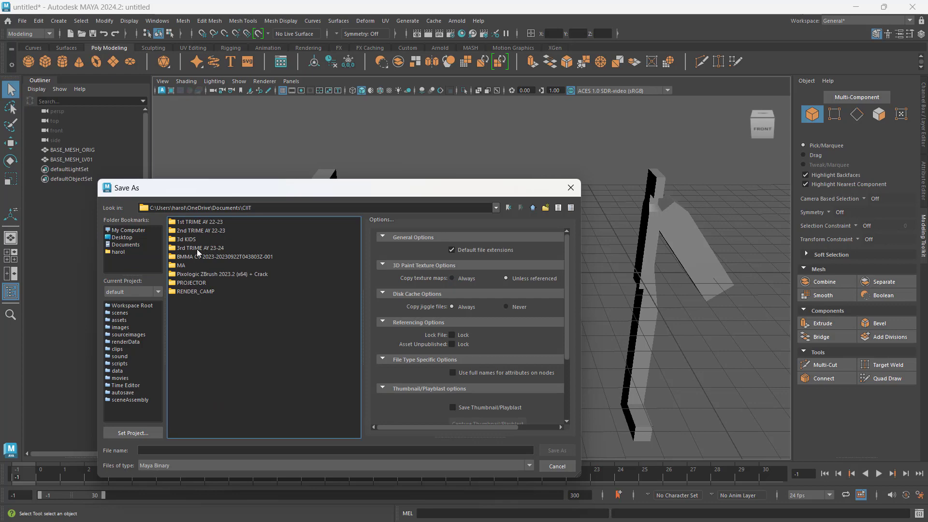
pyautogui.doubleClick(200, 249)
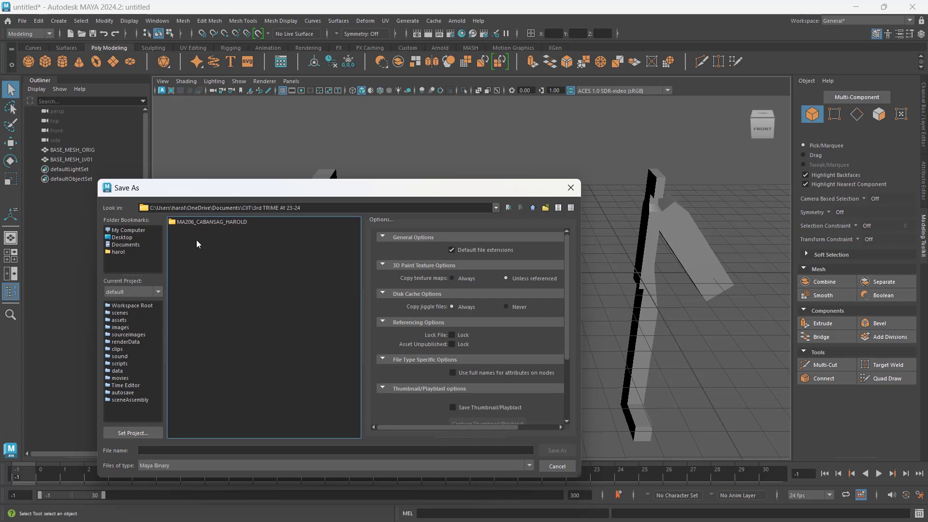
pyautogui.click(194, 222)
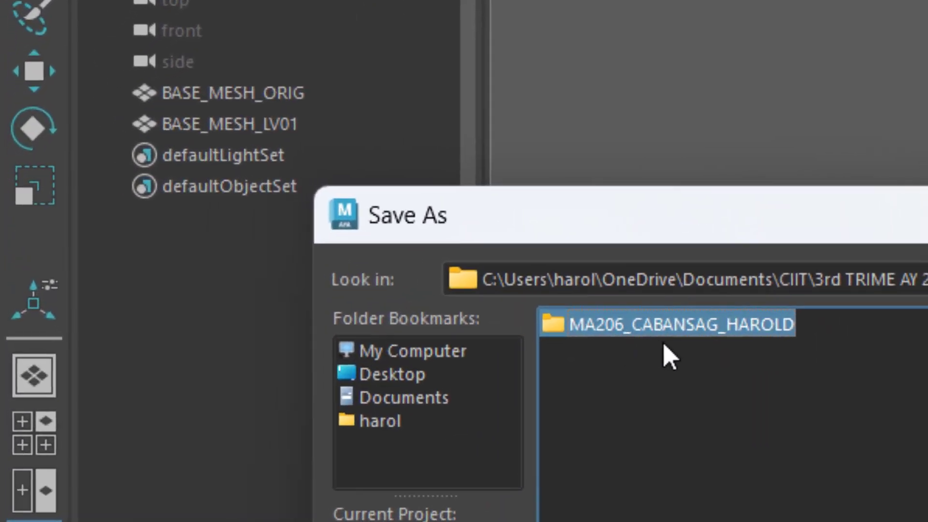
pyautogui.press('ctrl')
pyautogui.press('ctrl')
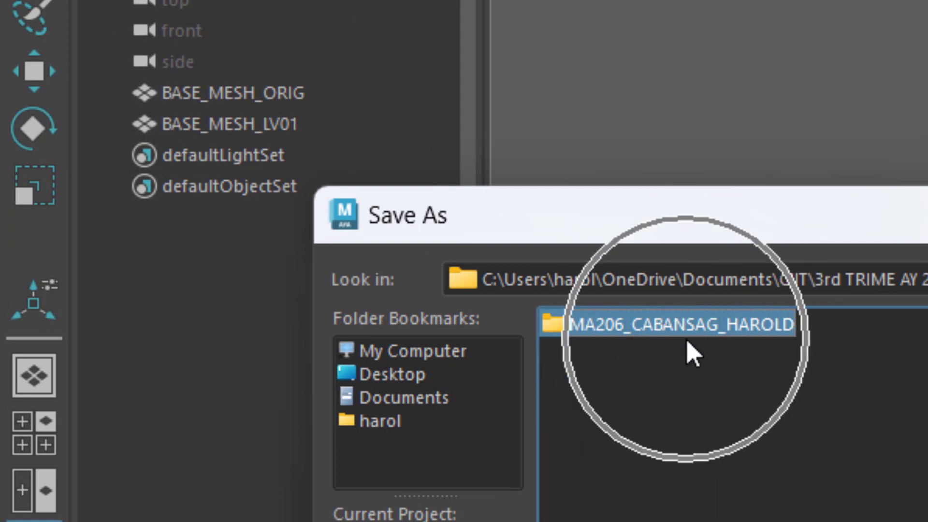
pyautogui.click(697, 331)
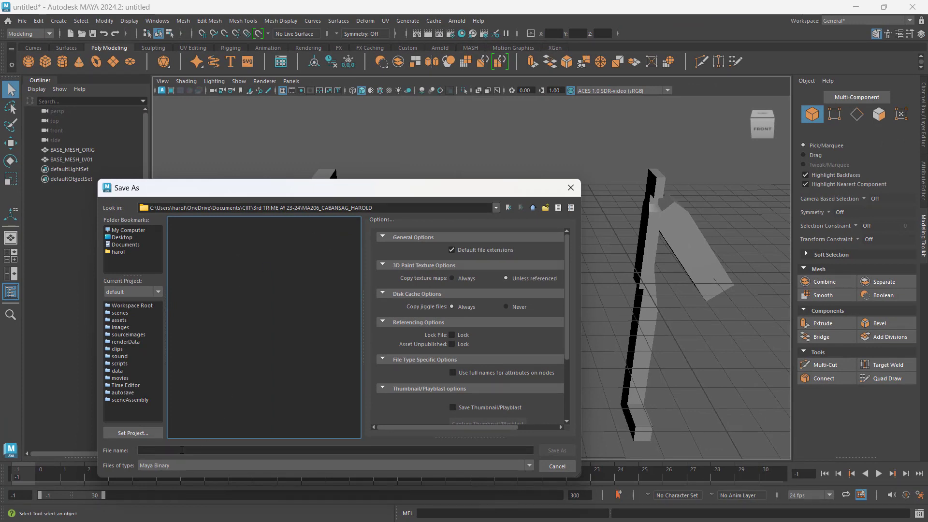
# Name the scene file PLATE_01 and save it as Maya Binary.
pyautogui.click(183, 449)
pyautogui.write('PLAT')
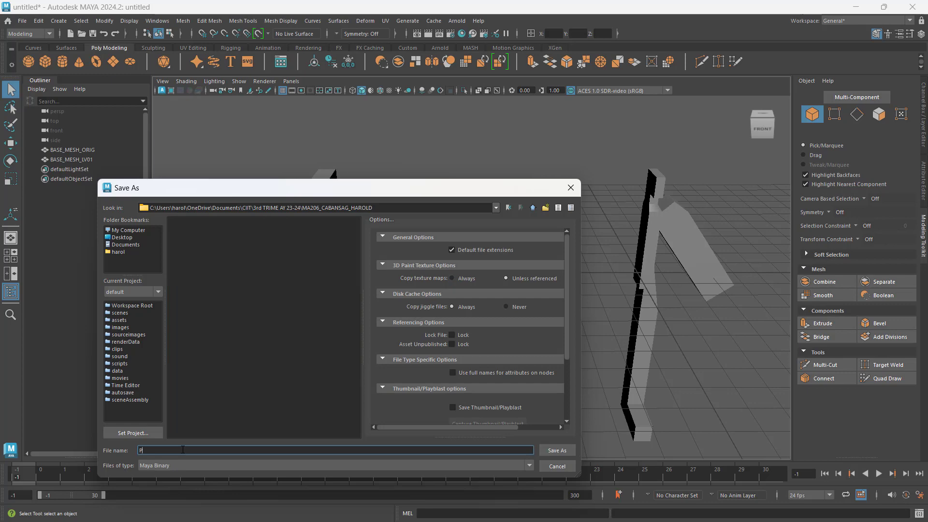
pyautogui.write('E')
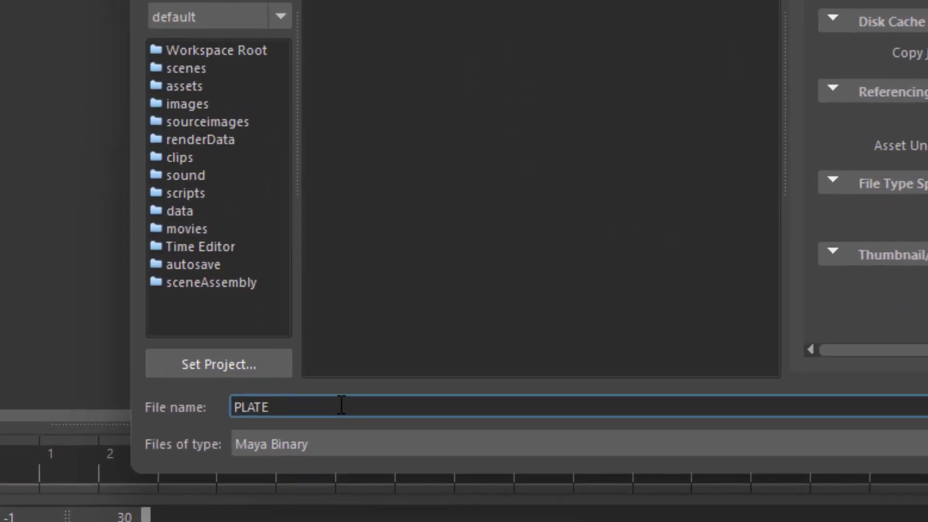
pyautogui.write('_01')
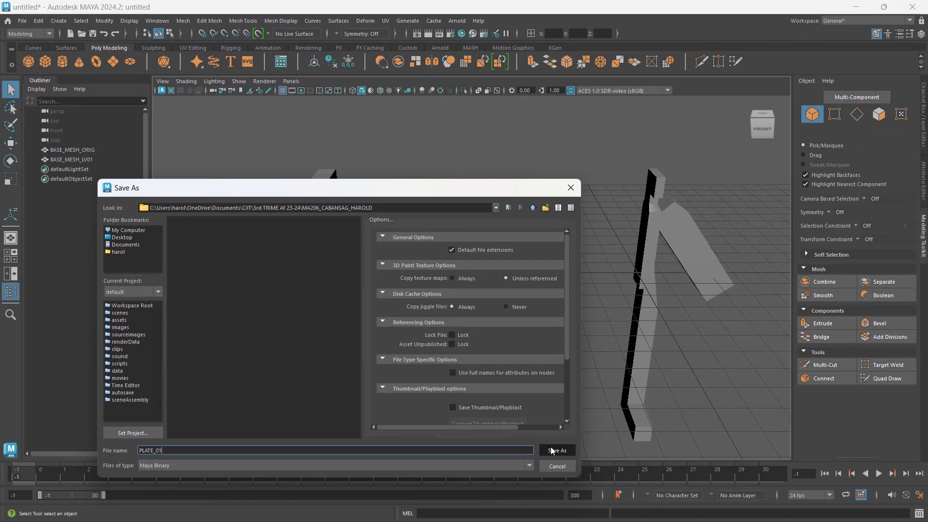
pyautogui.click(553, 450)
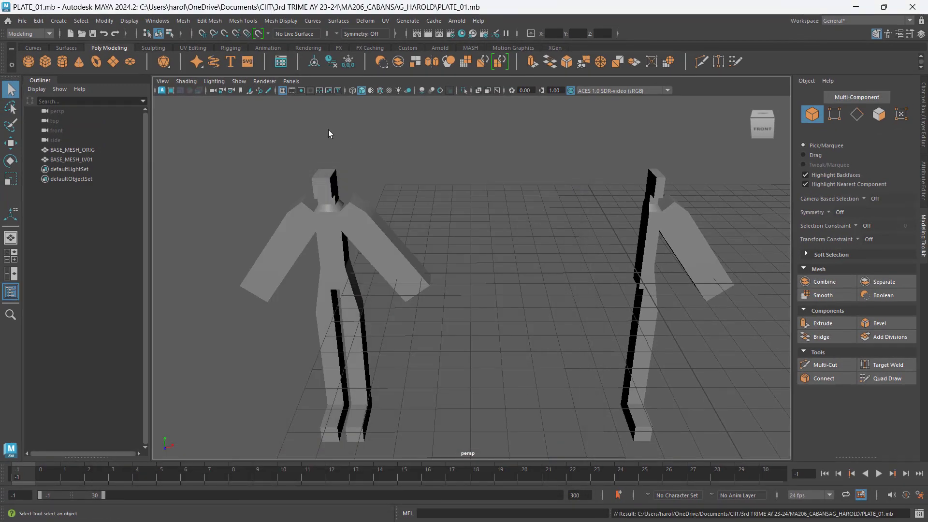